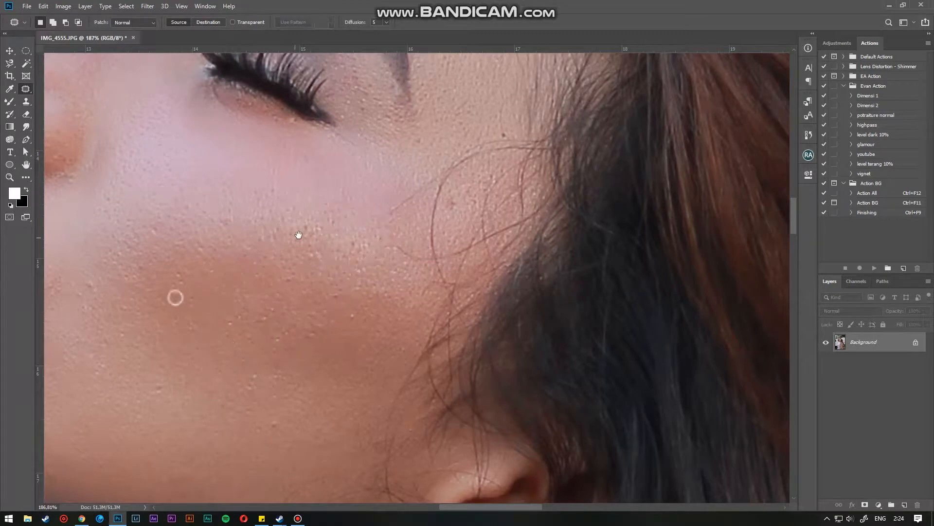
- Patch away small skin blemishes on the cheek with the Patch tool
{"action": "mouse_move", "coordinate": [340, 257]}
{"action": "left_mouse_down"}
{"action": "mouse_move", "coordinate": [415, 193]}
{"action": "mouse_move", "coordinate": [458, 174]}
{"action": "left_mouse_up"}
{"action": "left_click_drag", "start_coordinate": [375, 322], "coordinate": [338, 260]}
{"action": "left_click_drag", "start_coordinate": [375, 285], "coordinate": [317, 307]}
{"action": "left_click", "coordinate": [221, 334]}
{"action": "left_click_drag", "start_coordinate": [244, 297], "coordinate": [224, 276]}
{"action": "mouse_move", "coordinate": [333, 294]}
{"action": "left_mouse_down"}
{"action": "mouse_move", "coordinate": [391, 295]}
{"action": "mouse_move", "coordinate": [341, 299]}
{"action": "mouse_move", "coordinate": [285, 284]}
{"action": "left_mouse_up"}
{"action": "left_click", "coordinate": [439, 193]}
{"action": "left_click_drag", "start_coordinate": [432, 161], "coordinate": [517, 364]}
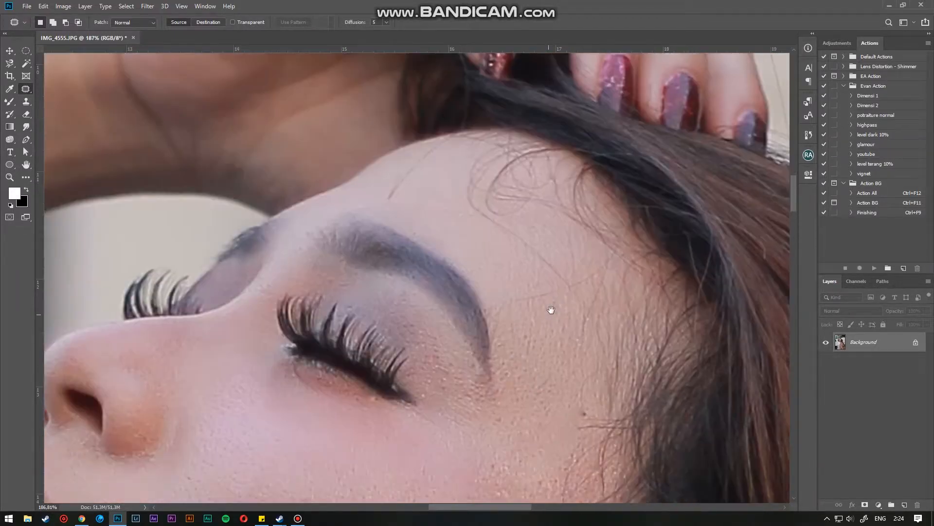
- Patch more blemishes across the cheek and jaw area
{"action": "scroll", "coordinate": [550, 309], "scroll_direction": "down", "scroll_amount": 3}
{"action": "left_click_drag", "start_coordinate": [479, 411], "coordinate": [527, 234]}
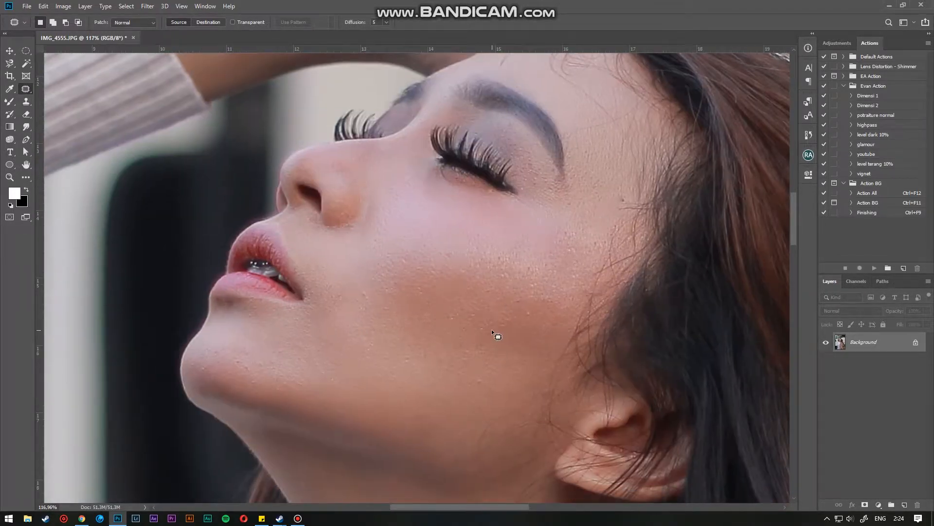
{"action": "scroll", "coordinate": [491, 331], "scroll_direction": "up", "scroll_amount": 1}
{"action": "left_click_drag", "start_coordinate": [484, 326], "coordinate": [472, 244]}
{"action": "scroll", "coordinate": [472, 244], "scroll_direction": "down", "scroll_amount": 3}
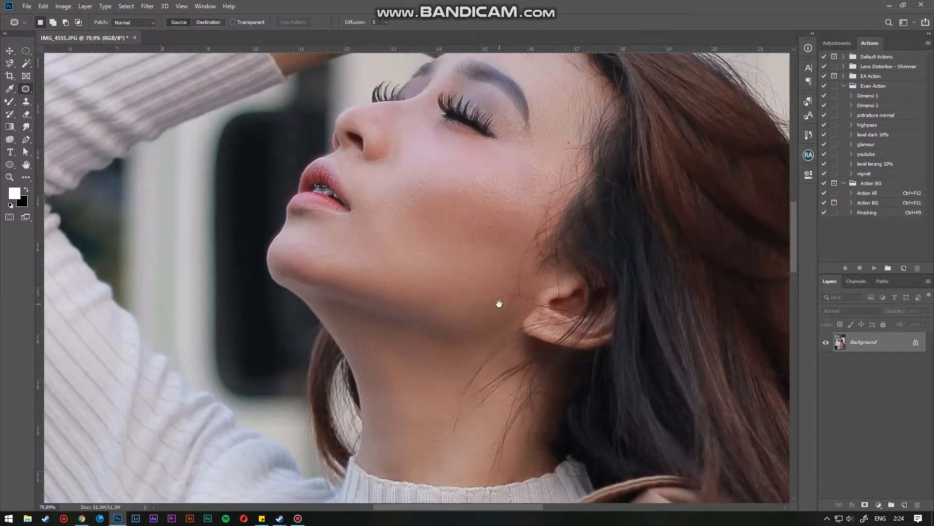
{"action": "left_click_drag", "start_coordinate": [500, 307], "coordinate": [466, 262]}
{"action": "scroll", "coordinate": [451, 223], "scroll_direction": "up", "scroll_amount": 2}
{"action": "left_click_drag", "start_coordinate": [456, 167], "coordinate": [433, 248]}
{"action": "scroll", "coordinate": [431, 249], "scroll_direction": "up", "scroll_amount": 5}
{"action": "left_click_drag", "start_coordinate": [401, 349], "coordinate": [410, 337]}
{"action": "left_click_drag", "start_coordinate": [402, 339], "coordinate": [403, 319]}
{"action": "left_click", "coordinate": [431, 293]}
- Collapse the Evan Action and Action BG action sets
{"action": "left_click", "coordinate": [844, 86]}
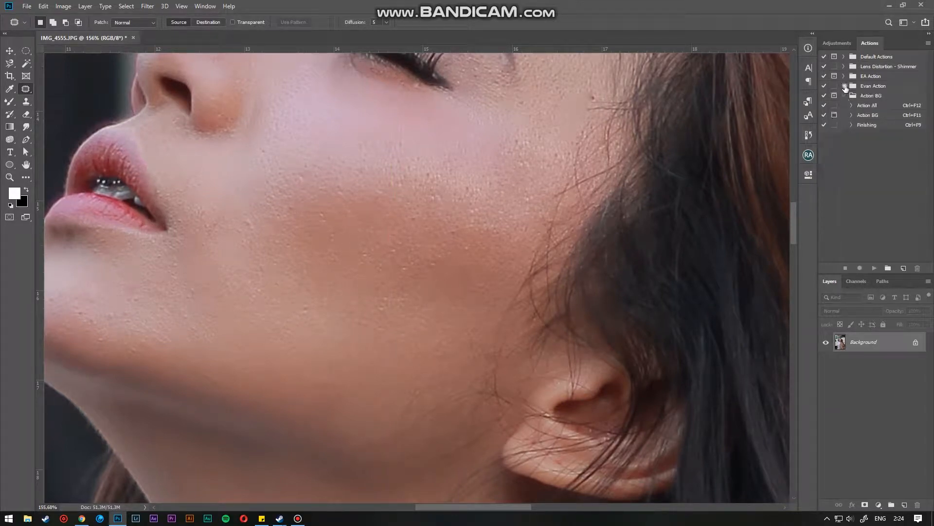
{"action": "left_click", "coordinate": [844, 96]}
{"action": "left_click_drag", "start_coordinate": [514, 121], "coordinate": [470, 317]}
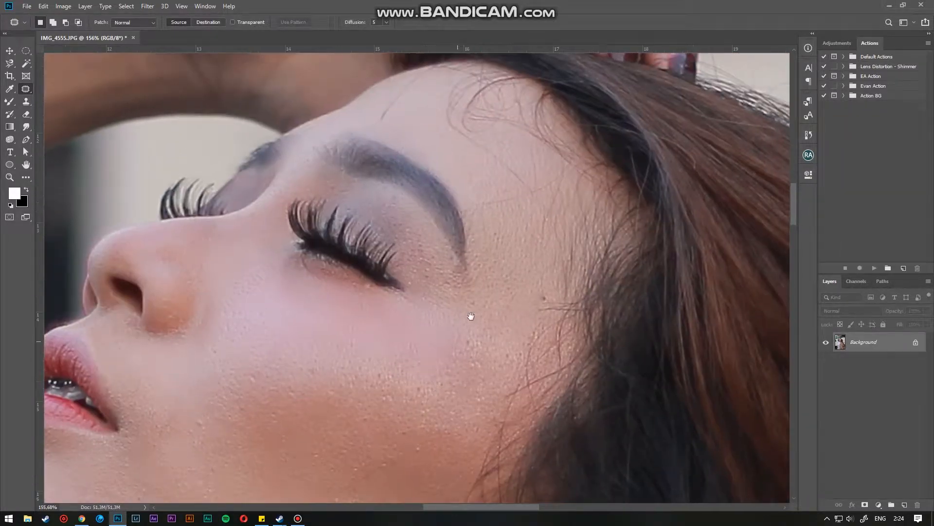
- Patch blemishes on the skin beside the eye and temple
{"action": "scroll", "coordinate": [510, 179], "scroll_direction": "up", "scroll_amount": 2}
{"action": "left_click", "coordinate": [491, 205]}
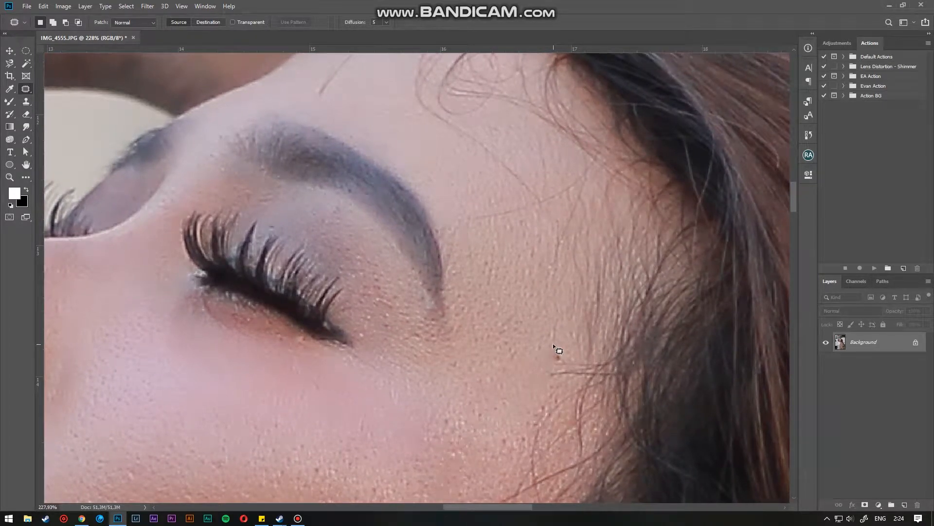
{"action": "mouse_move", "coordinate": [557, 371]}
{"action": "left_mouse_down"}
{"action": "mouse_move", "coordinate": [554, 346]}
{"action": "mouse_move", "coordinate": [532, 326]}
{"action": "left_mouse_up"}
{"action": "key", "text": "ctrl+d"}
{"action": "left_click_drag", "start_coordinate": [525, 261], "coordinate": [515, 322]}
{"action": "left_click_drag", "start_coordinate": [468, 276], "coordinate": [555, 252]}
{"action": "mouse_move", "coordinate": [470, 286]}
{"action": "left_mouse_down"}
{"action": "mouse_move", "coordinate": [463, 279]}
{"action": "mouse_move", "coordinate": [497, 325]}
{"action": "left_mouse_up"}
{"action": "left_click", "coordinate": [509, 344]}
{"action": "left_click_drag", "start_coordinate": [499, 293], "coordinate": [507, 316]}
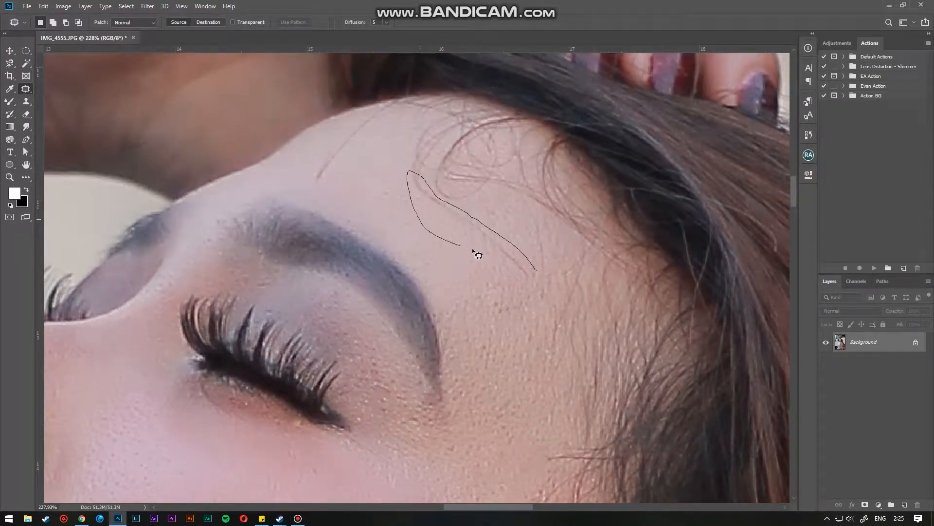
- Patch blemishes on the forehead near the hairline
{"action": "mouse_move", "coordinate": [511, 280]}
{"action": "left_mouse_down"}
{"action": "mouse_move", "coordinate": [536, 273]}
{"action": "mouse_move", "coordinate": [501, 281]}
{"action": "mouse_move", "coordinate": [500, 293]}
{"action": "left_mouse_up"}
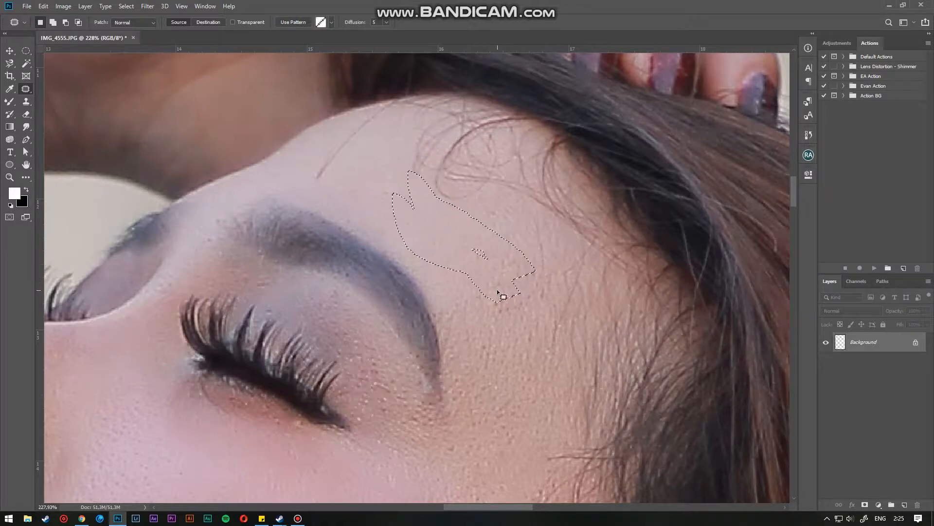
{"action": "left_click", "coordinate": [509, 317]}
{"action": "left_click_drag", "start_coordinate": [397, 226], "coordinate": [437, 273]}
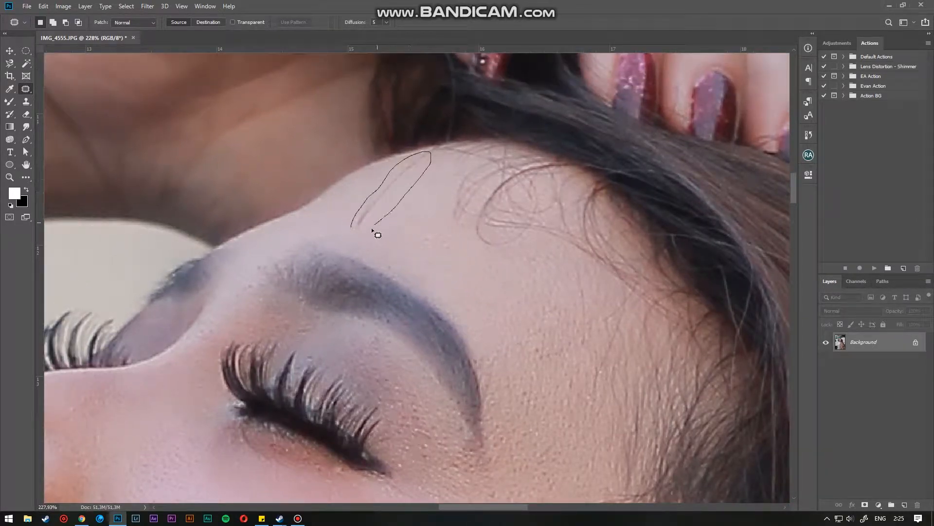
{"action": "left_click_drag", "start_coordinate": [374, 214], "coordinate": [406, 227]}
{"action": "left_click", "coordinate": [484, 234]}
- Patch a small mark on the lower cheek
{"action": "scroll", "coordinate": [518, 277], "scroll_direction": "down", "scroll_amount": 3}
{"action": "left_click_drag", "start_coordinate": [552, 343], "coordinate": [555, 250]}
{"action": "scroll", "coordinate": [501, 331], "scroll_direction": "up", "scroll_amount": 1}
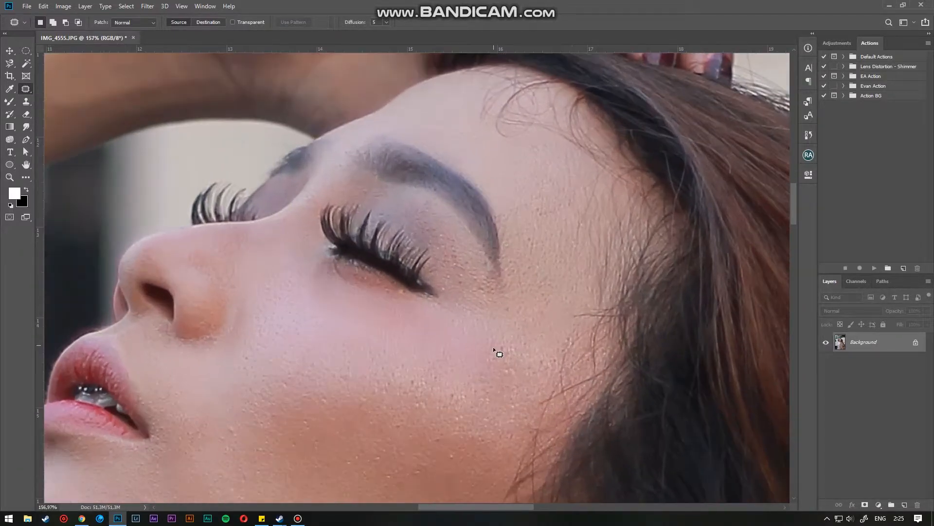
{"action": "left_click_drag", "start_coordinate": [488, 354], "coordinate": [480, 252]}
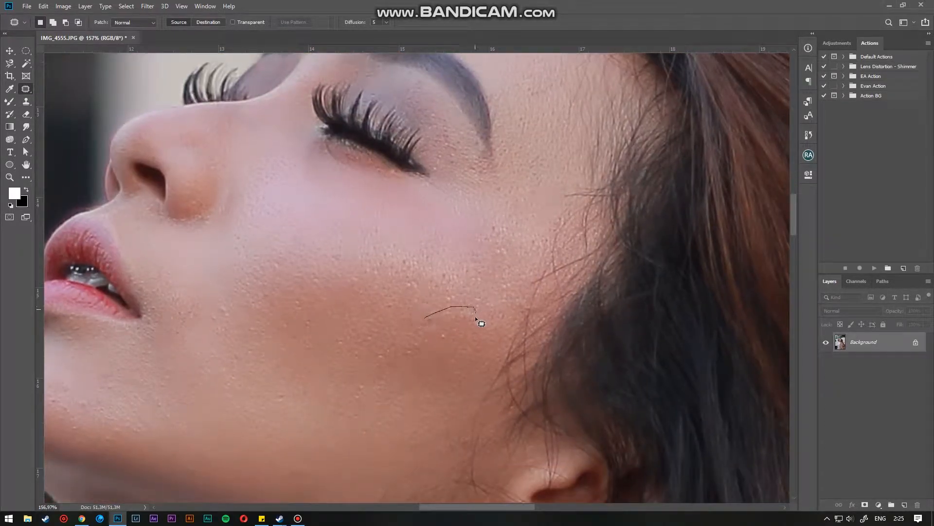
{"action": "left_click_drag", "start_coordinate": [431, 331], "coordinate": [425, 319]}
{"action": "left_click_drag", "start_coordinate": [440, 319], "coordinate": [406, 294]}
{"action": "left_click", "coordinate": [414, 263]}
- Duplicate the Background layer
{"action": "scroll", "coordinate": [413, 264], "scroll_direction": "down", "scroll_amount": 3}
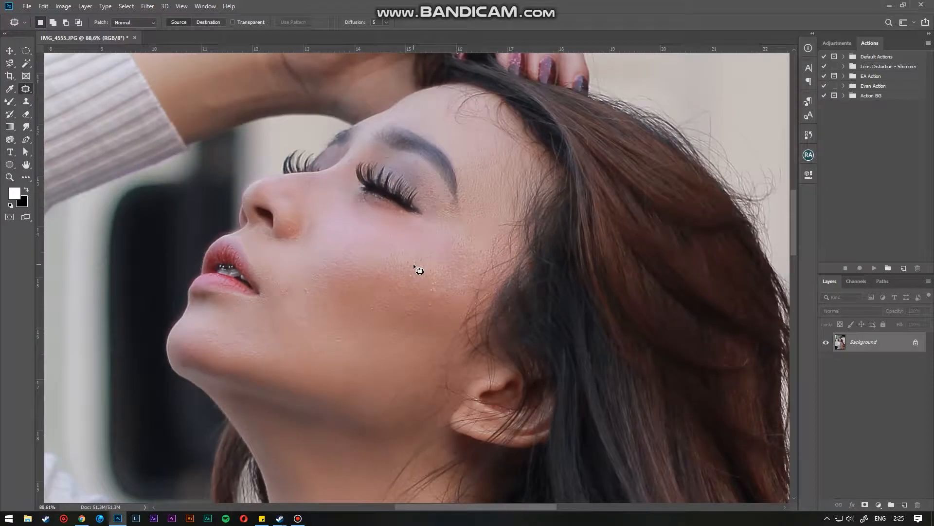
{"action": "scroll", "coordinate": [413, 263], "scroll_direction": "down", "scroll_amount": 5}
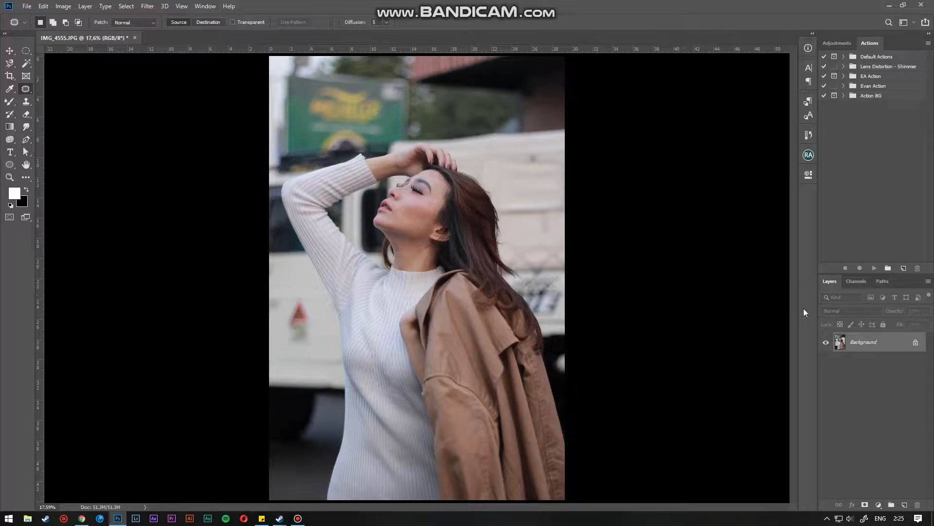
{"action": "key", "text": "ctrl+j"}
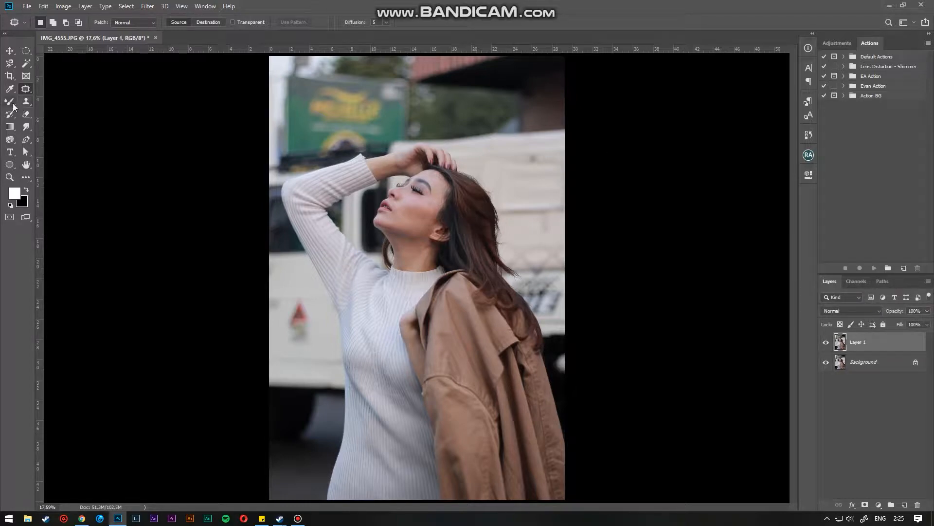
- Smooth the cheek skin with the Mixer Brush at Wet 100%, Load 23%, Mix 25%, Flow 20%, then enlarge the brush
{"action": "left_click", "coordinate": [10, 102]}
{"action": "scroll", "coordinate": [409, 203], "scroll_direction": "up", "scroll_amount": 6}
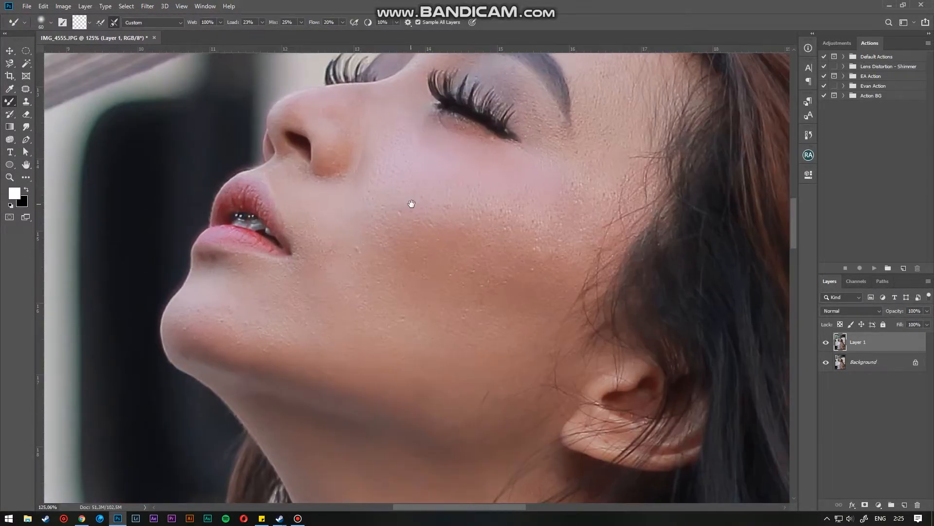
{"action": "mouse_move", "coordinate": [411, 203]}
{"action": "left_mouse_down"}
{"action": "mouse_move", "coordinate": [392, 202]}
{"action": "mouse_move", "coordinate": [384, 178]}
{"action": "mouse_move", "coordinate": [364, 268]}
{"action": "mouse_move", "coordinate": [392, 202]}
{"action": "mouse_move", "coordinate": [406, 204]}
{"action": "mouse_move", "coordinate": [385, 293]}
{"action": "mouse_move", "coordinate": [426, 188]}
{"action": "mouse_move", "coordinate": [415, 290]}
{"action": "mouse_move", "coordinate": [449, 185]}
{"action": "mouse_move", "coordinate": [444, 296]}
{"action": "mouse_move", "coordinate": [469, 188]}
{"action": "mouse_move", "coordinate": [471, 301]}
{"action": "mouse_move", "coordinate": [496, 199]}
{"action": "mouse_move", "coordinate": [498, 292]}
{"action": "mouse_move", "coordinate": [526, 192]}
{"action": "mouse_move", "coordinate": [519, 294]}
{"action": "mouse_move", "coordinate": [553, 213]}
{"action": "left_mouse_up"}
{"action": "key", "text": "bracketright"}
{"action": "key", "text": "bracketright"}
{"action": "key", "text": "bracketright"}
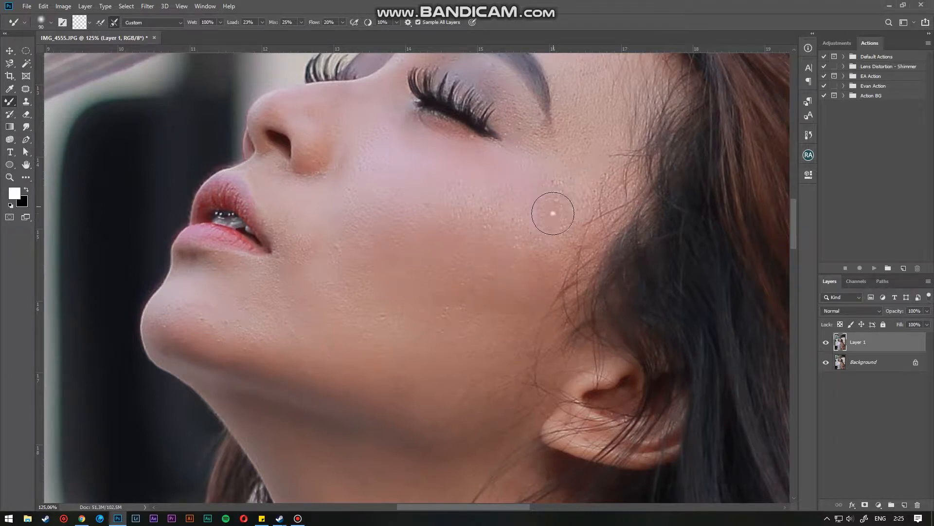
- Blend the skin on the jaw, cheek and temple with larger Mixer Brush strokes
{"action": "scroll", "coordinate": [382, 285], "scroll_direction": "down", "scroll_amount": 5}
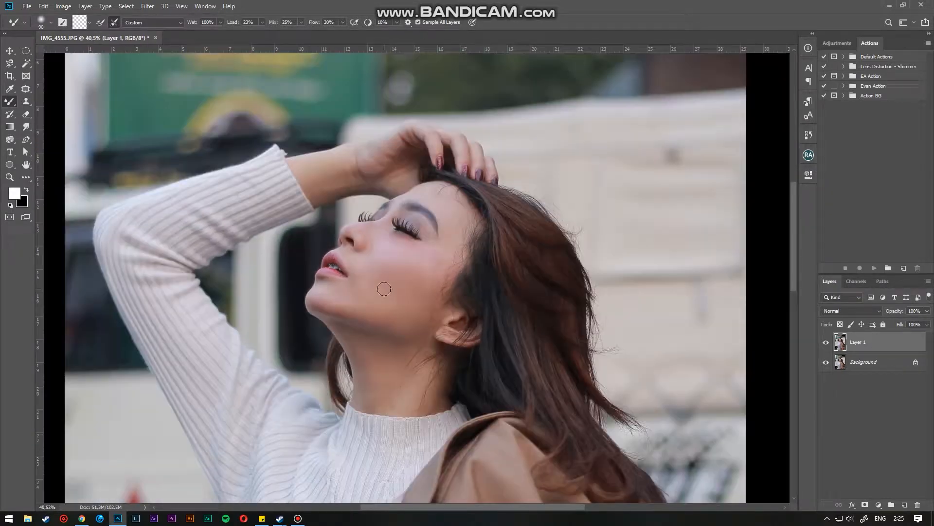
{"action": "scroll", "coordinate": [386, 338], "scroll_direction": "up", "scroll_amount": 5}
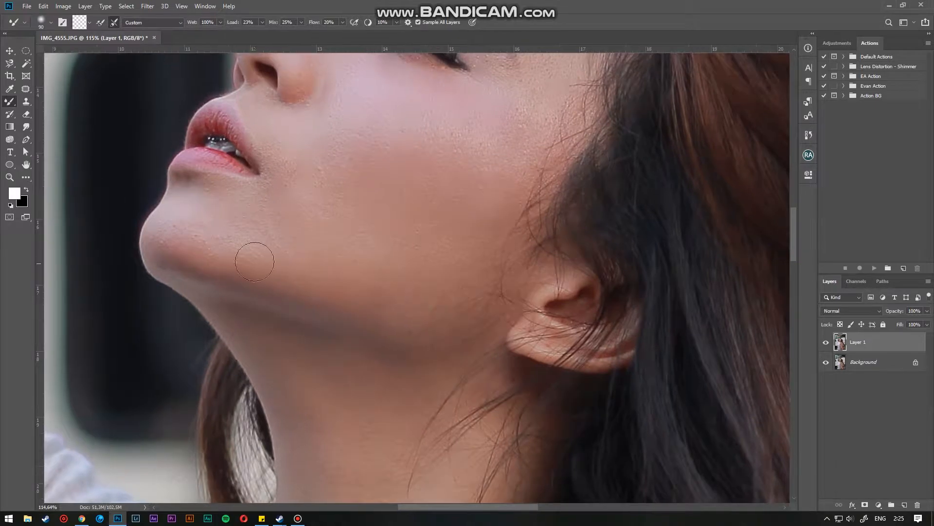
{"action": "mouse_move", "coordinate": [198, 243]}
{"action": "left_mouse_down"}
{"action": "mouse_move", "coordinate": [185, 234]}
{"action": "mouse_move", "coordinate": [390, 286]}
{"action": "mouse_move", "coordinate": [440, 278]}
{"action": "left_mouse_up"}
{"action": "scroll", "coordinate": [441, 279], "scroll_direction": "down", "scroll_amount": 5}
{"action": "scroll", "coordinate": [416, 227], "scroll_direction": "up", "scroll_amount": 4}
{"action": "key", "text": "bracketright"}
{"action": "key", "text": "bracketright"}
{"action": "key", "text": "bracketright"}
{"action": "key", "text": "bracketright"}
{"action": "mouse_move", "coordinate": [404, 188]}
{"action": "left_mouse_down"}
{"action": "mouse_move", "coordinate": [404, 224]}
{"action": "mouse_move", "coordinate": [387, 256]}
{"action": "left_mouse_up"}
{"action": "mouse_move", "coordinate": [442, 184]}
{"action": "left_mouse_down"}
{"action": "mouse_move", "coordinate": [439, 234]}
{"action": "mouse_move", "coordinate": [420, 264]}
{"action": "left_mouse_up"}
{"action": "mouse_move", "coordinate": [501, 204]}
{"action": "left_mouse_down"}
{"action": "mouse_move", "coordinate": [455, 269]}
{"action": "mouse_move", "coordinate": [505, 218]}
{"action": "mouse_move", "coordinate": [471, 305]}
{"action": "left_mouse_up"}
{"action": "key", "text": "space"}
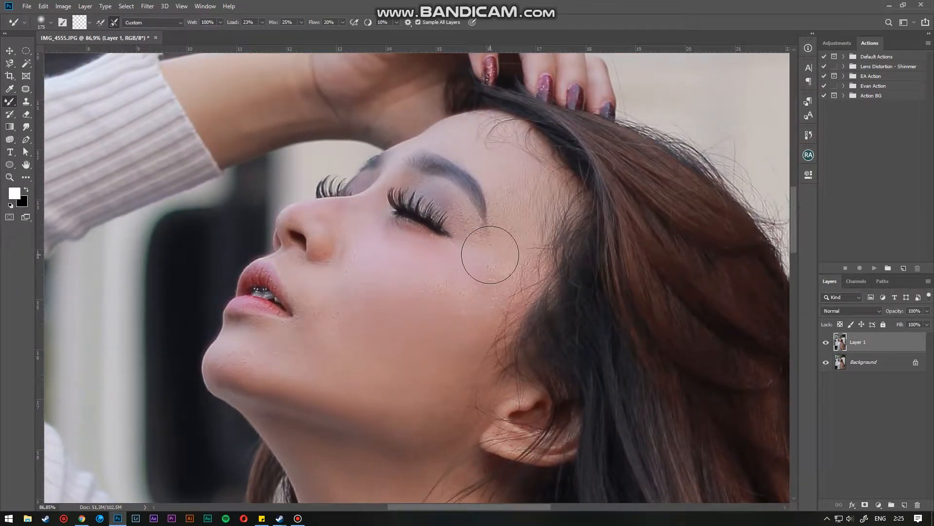
- Toggle the duplicated layer's visibility to compare the smoothed skin with the original
{"action": "key", "text": "bracketleft"}
{"action": "key", "text": "bracketleft"}
{"action": "key", "text": "bracketleft"}
{"action": "key", "text": "bracketleft"}
{"action": "key", "text": "bracketleft"}
{"action": "key", "text": "bracketleft"}
{"action": "key", "text": "ctrl+0"}
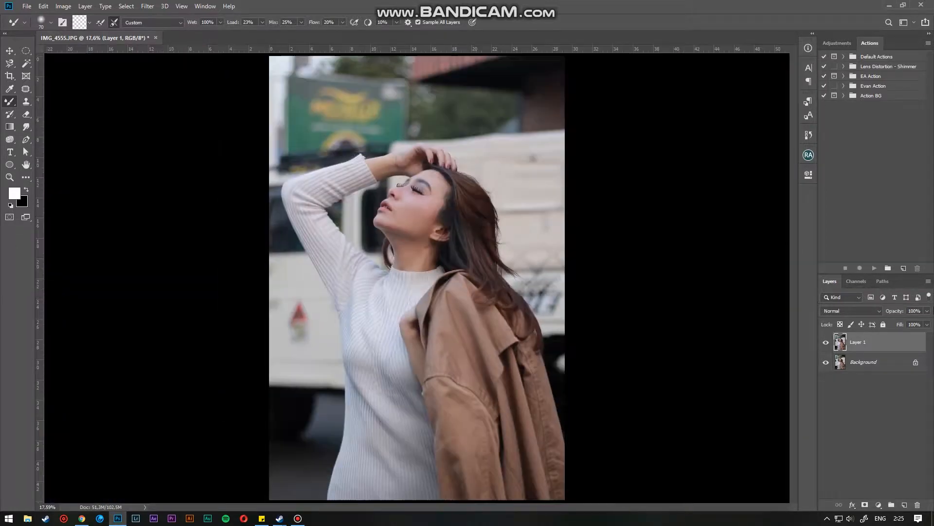
{"action": "left_click", "coordinate": [825, 343]}
{"action": "left_click", "coordinate": [826, 343]}
{"action": "left_click", "coordinate": [825, 343]}
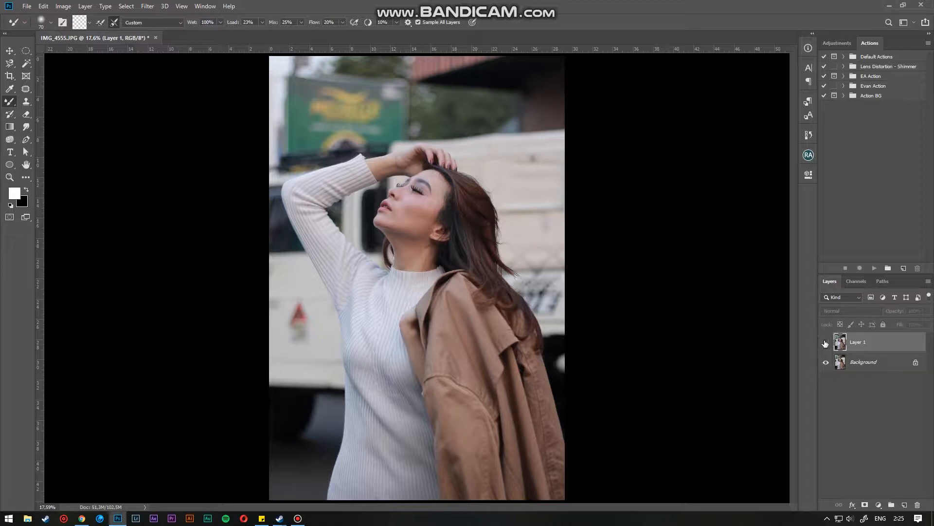
{"action": "left_click", "coordinate": [825, 343]}
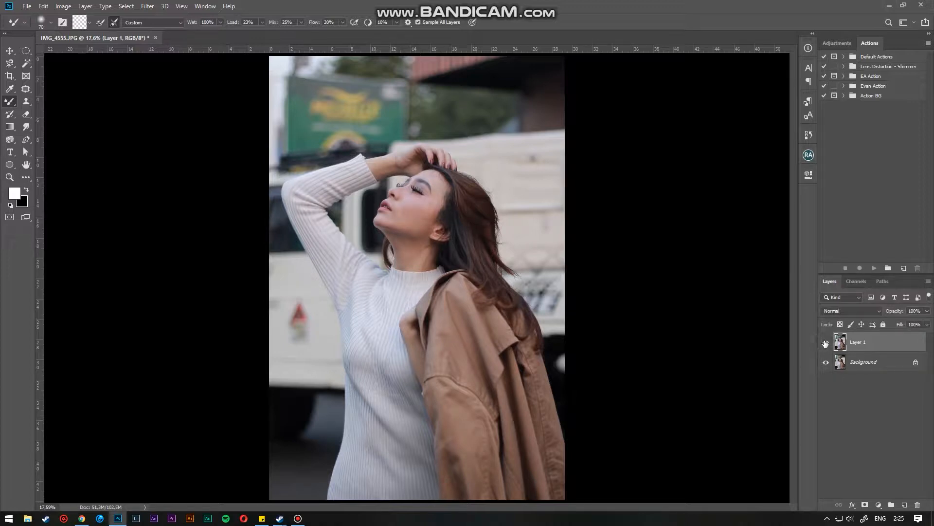
- Merge the retouched layer down into the Background
{"action": "left_click", "coordinate": [870, 361], "text": "ctrl"}
{"action": "key", "text": "ctrl+e"}
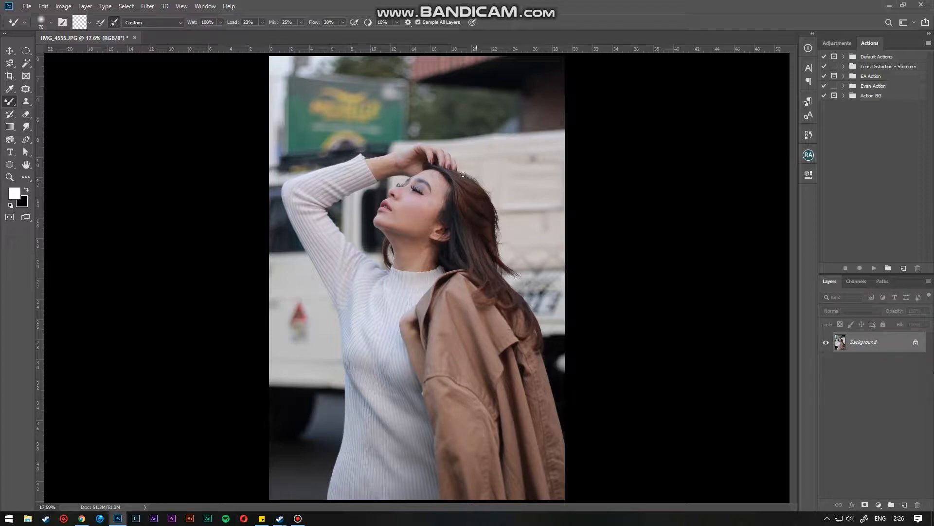
{"action": "scroll", "coordinate": [463, 174], "scroll_direction": "up", "scroll_amount": 8}
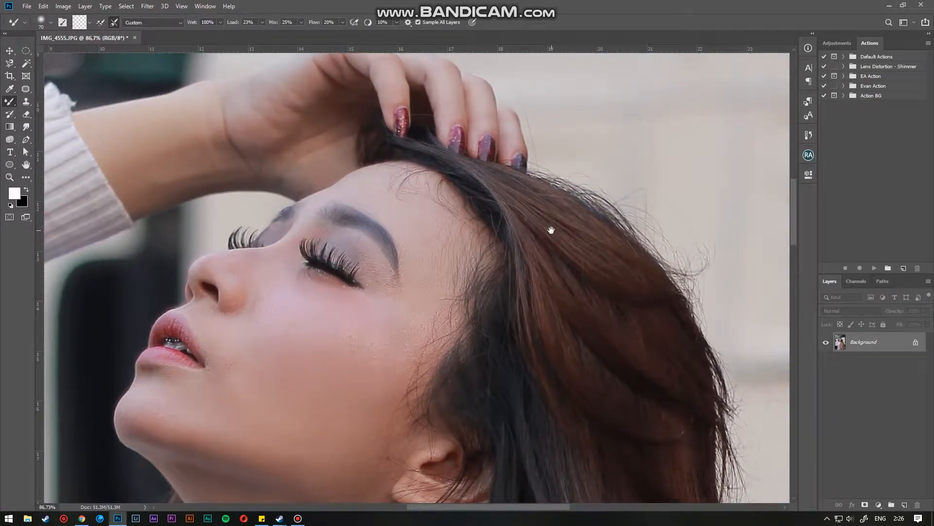
{"action": "scroll", "coordinate": [547, 226], "scroll_direction": "down", "scroll_amount": 2}
{"action": "scroll", "coordinate": [428, 148], "scroll_direction": "down", "scroll_amount": 1}
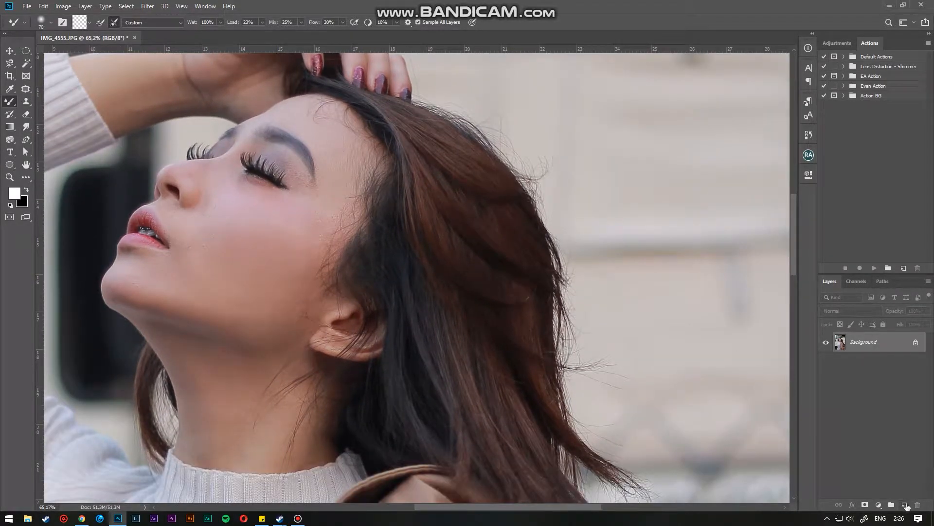
- Add a new empty layer and switch to the Brush tool with a smaller size
{"action": "left_click", "coordinate": [905, 504]}
{"action": "right_click", "coordinate": [10, 101]}
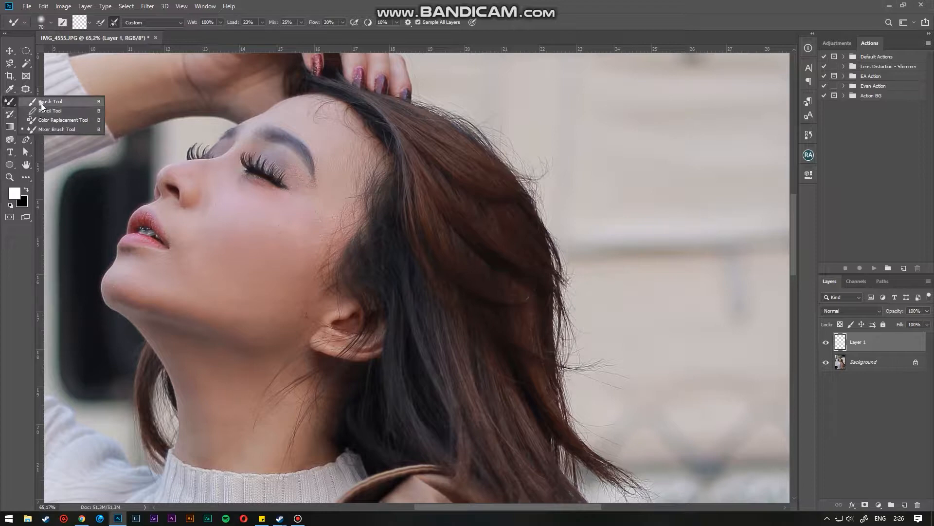
{"action": "left_click", "coordinate": [42, 103]}
{"action": "scroll", "coordinate": [341, 243], "scroll_direction": "up", "scroll_amount": 5}
{"action": "key", "text": "bracketleft"}
{"action": "key", "text": "bracketleft"}
{"action": "key", "text": "bracketleft"}
{"action": "key", "text": "bracketleft"}
{"action": "key", "text": "bracketleft"}
{"action": "key", "text": "bracketleft"}
{"action": "key", "text": "bracketleft"}
{"action": "key", "text": "bracketleft"}
{"action": "key", "text": "bracketleft"}
{"action": "key", "text": "bracketleft"}
{"action": "key", "text": "bracketleft"}
{"action": "key", "text": "bracketleft"}
{"action": "key", "text": "bracketleft"}
{"action": "key", "text": "bracketleft"}
{"action": "key", "text": "bracketleft"}
{"action": "key", "text": "bracketleft"}
{"action": "key", "text": "bracketleft"}
{"action": "key", "text": "bracketleft"}
{"action": "key", "text": "bracketleft"}
{"action": "key", "text": "bracketleft"}
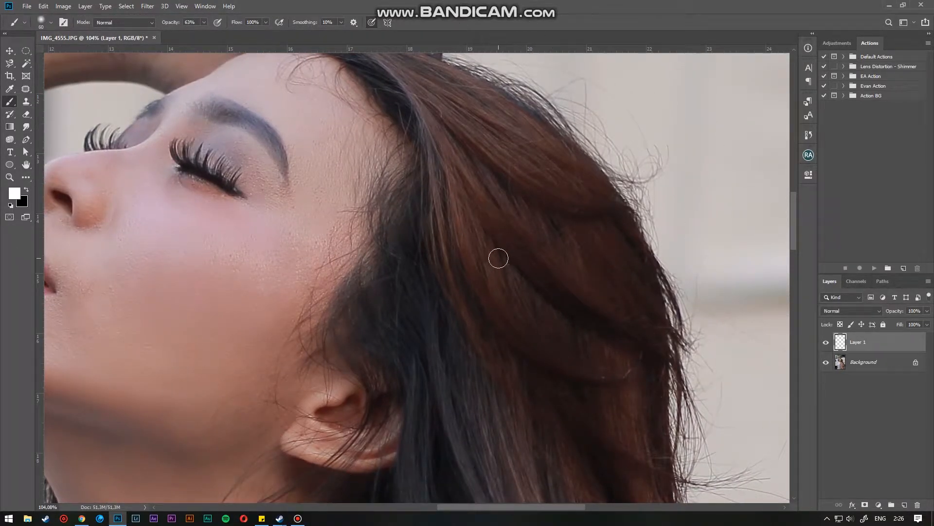
- Paint black over the hair near the hairline with the brush at 30% opacity and 40% flow
{"action": "scroll", "coordinate": [455, 185], "scroll_direction": "up", "scroll_amount": 3}
{"action": "left_click_drag", "start_coordinate": [174, 23], "coordinate": [170, 23]}
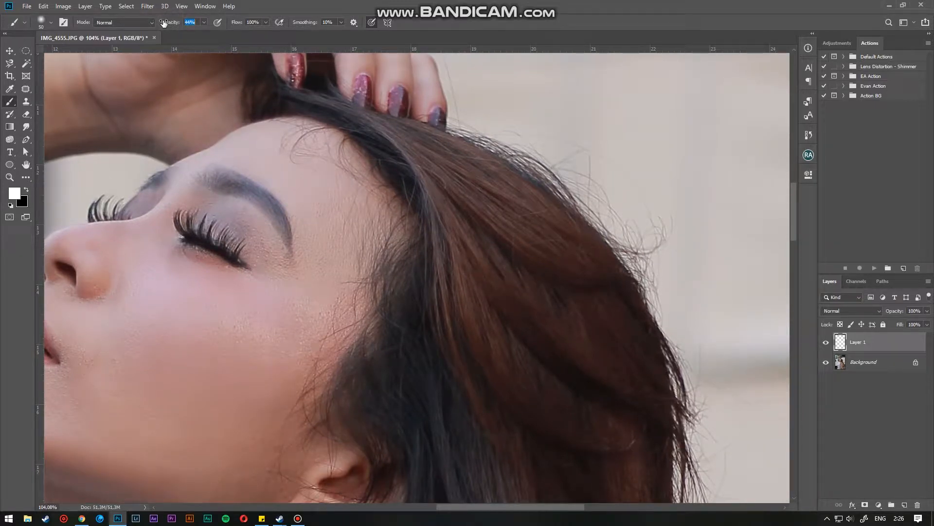
{"action": "key", "text": "x"}
{"action": "left_click_drag", "start_coordinate": [174, 25], "coordinate": [170, 25]}
{"action": "left_click", "coordinate": [190, 22]}
{"action": "left_click_drag", "start_coordinate": [410, 200], "coordinate": [426, 215]}
{"action": "mouse_move", "coordinate": [327, 126]}
{"action": "left_mouse_down"}
{"action": "mouse_move", "coordinate": [367, 141]}
{"action": "mouse_move", "coordinate": [424, 206]}
{"action": "mouse_move", "coordinate": [438, 256]}
{"action": "mouse_move", "coordinate": [441, 333]}
{"action": "mouse_move", "coordinate": [366, 210]}
{"action": "left_mouse_up"}
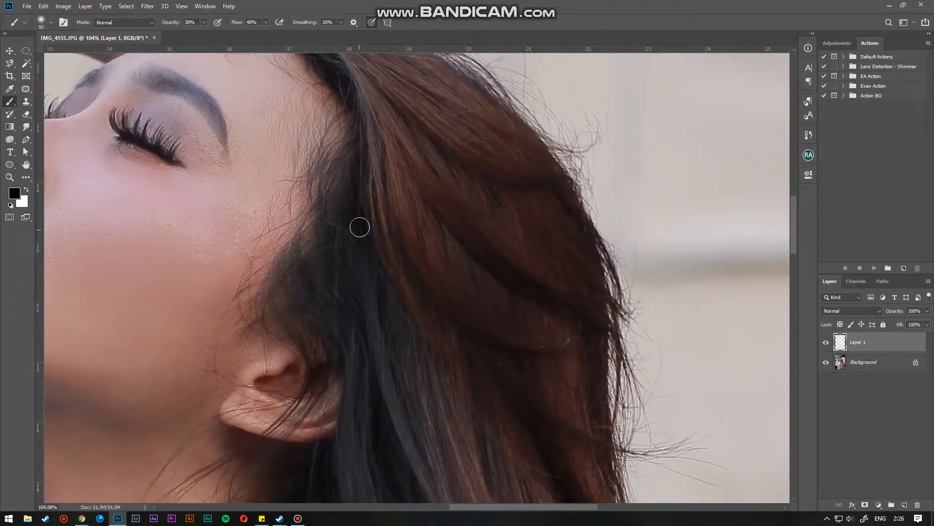
- Paint black along the hair strands beside the ear and neck
{"action": "left_click_drag", "start_coordinate": [394, 332], "coordinate": [396, 177]}
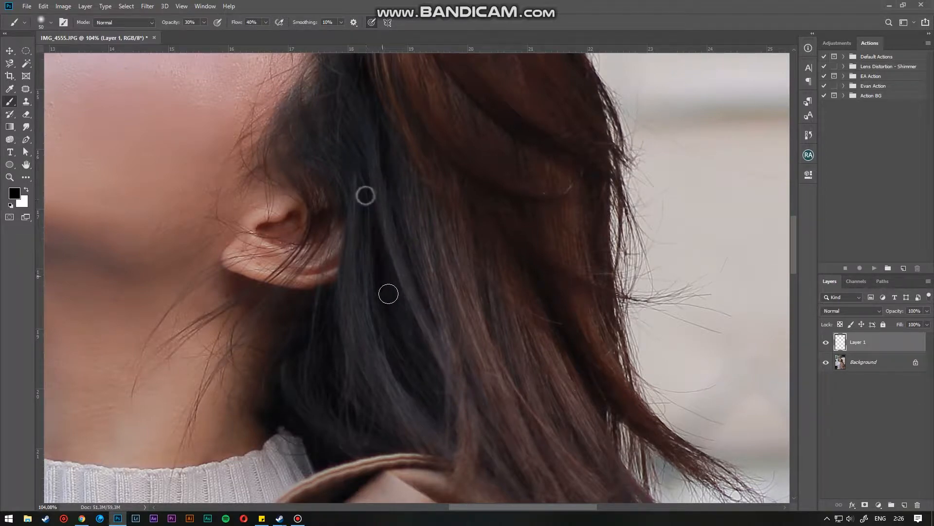
{"action": "left_click_drag", "start_coordinate": [440, 363], "coordinate": [431, 245]}
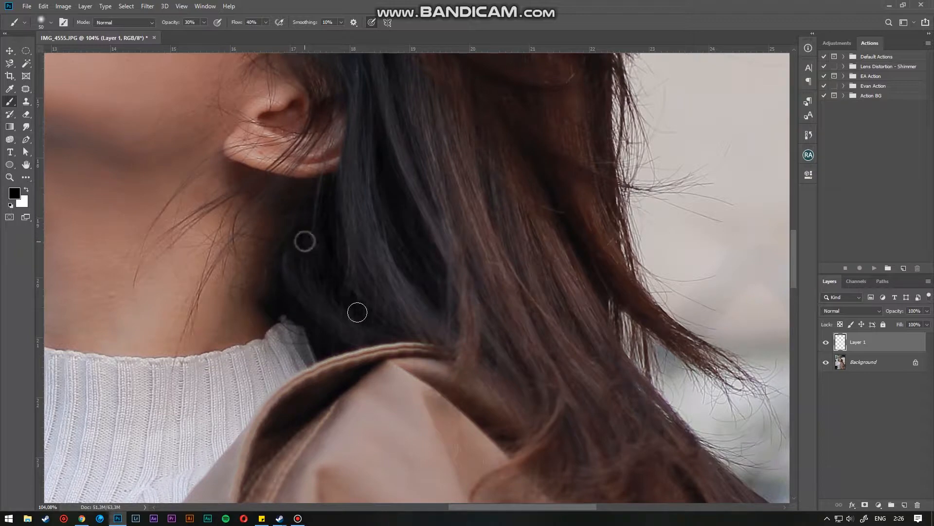
{"action": "left_click_drag", "start_coordinate": [443, 284], "coordinate": [385, 238]}
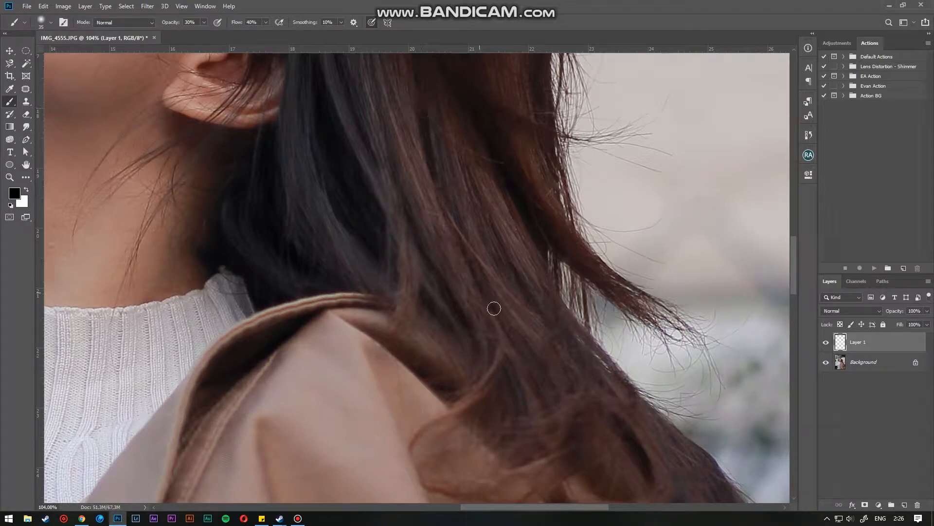
{"action": "mouse_move", "coordinate": [471, 200]}
{"action": "left_mouse_down"}
{"action": "mouse_move", "coordinate": [548, 327]}
{"action": "mouse_move", "coordinate": [427, 136]}
{"action": "mouse_move", "coordinate": [514, 253]}
{"action": "mouse_move", "coordinate": [544, 328]}
{"action": "left_mouse_up"}
{"action": "left_click_drag", "start_coordinate": [467, 287], "coordinate": [491, 315]}
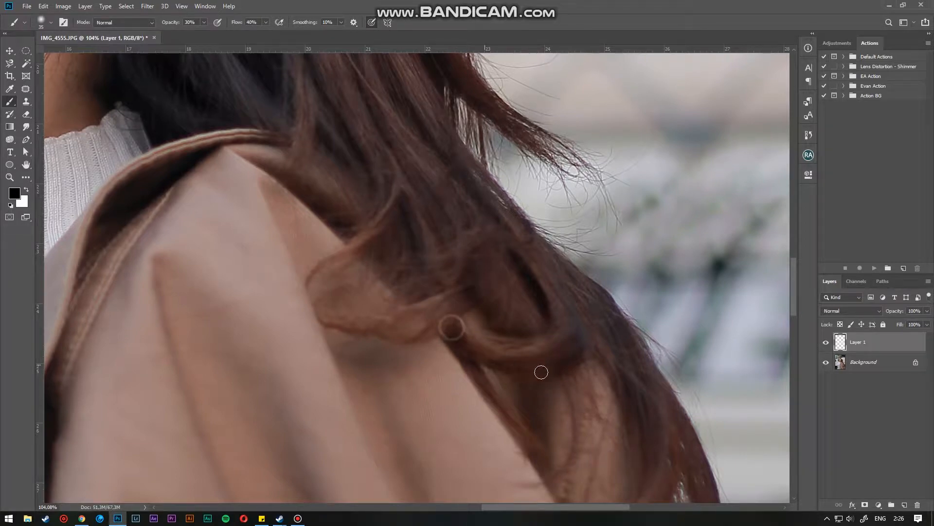
- Paint black over the hair ends lying on the shoulder
{"action": "left_click_drag", "start_coordinate": [542, 328], "coordinate": [403, 188]}
{"action": "left_click_drag", "start_coordinate": [475, 224], "coordinate": [517, 335]}
{"action": "mouse_move", "coordinate": [377, 238]}
{"action": "left_mouse_down"}
{"action": "mouse_move", "coordinate": [406, 298]}
{"action": "mouse_move", "coordinate": [402, 205]}
{"action": "left_mouse_up"}
{"action": "mouse_move", "coordinate": [405, 278]}
{"action": "left_mouse_down"}
{"action": "mouse_move", "coordinate": [421, 294]}
{"action": "mouse_move", "coordinate": [458, 298]}
{"action": "mouse_move", "coordinate": [481, 271]}
{"action": "left_mouse_up"}
{"action": "mouse_move", "coordinate": [549, 269]}
{"action": "left_mouse_down"}
{"action": "mouse_move", "coordinate": [556, 324]}
{"action": "mouse_move", "coordinate": [535, 359]}
{"action": "left_mouse_up"}
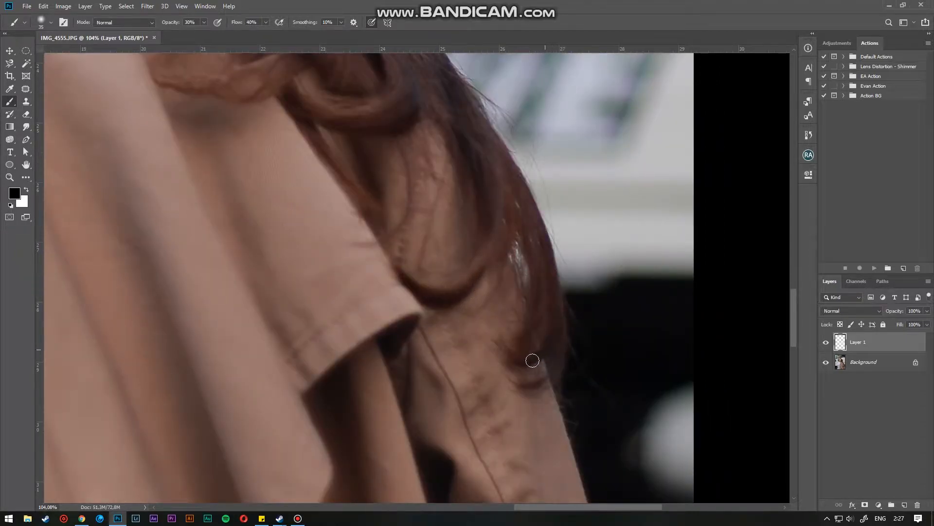
- Continue painting black along the lower hair strands and hair ends
{"action": "left_click_drag", "start_coordinate": [401, 156], "coordinate": [463, 292]}
{"action": "left_click_drag", "start_coordinate": [321, 73], "coordinate": [402, 209]}
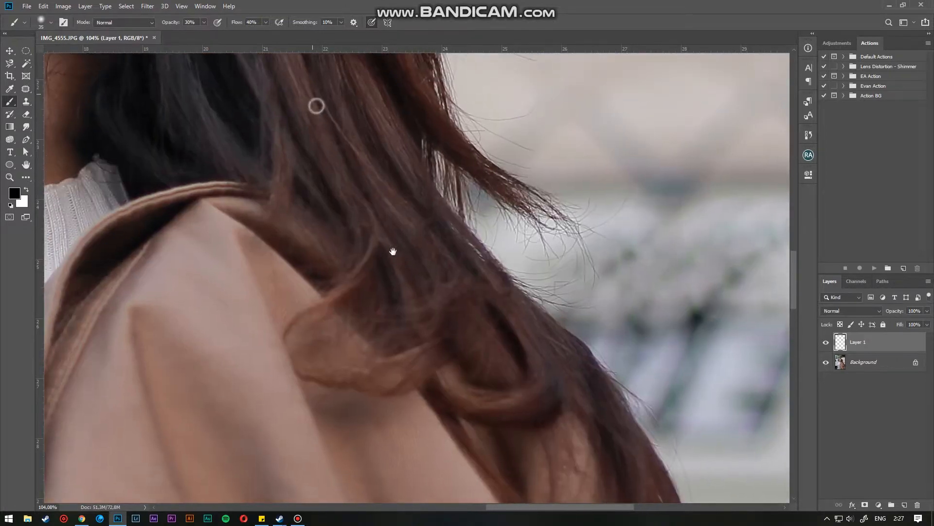
{"action": "left_click_drag", "start_coordinate": [262, 238], "coordinate": [320, 281]}
{"action": "left_click_drag", "start_coordinate": [345, 164], "coordinate": [417, 320]}
{"action": "left_click_drag", "start_coordinate": [420, 141], "coordinate": [496, 258]}
{"action": "left_click_drag", "start_coordinate": [425, 187], "coordinate": [454, 311]}
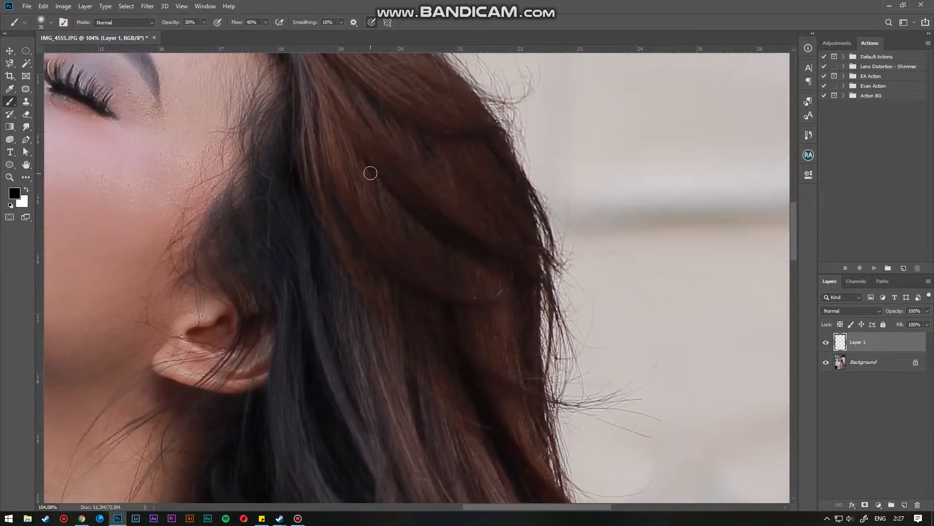
- Paint black over the hair at the crown and beside the temple on Layer 1
{"action": "left_click", "coordinate": [437, 220]}
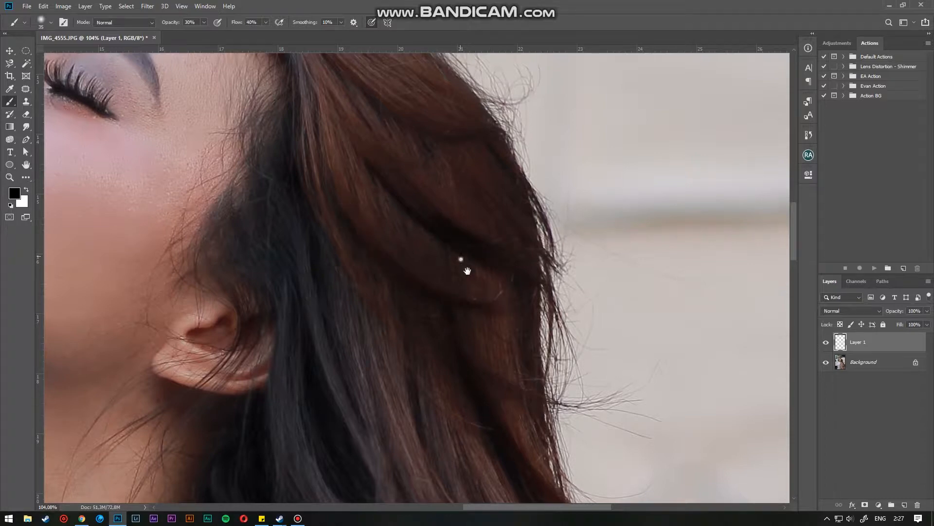
{"action": "left_click_drag", "start_coordinate": [462, 265], "coordinate": [537, 370]}
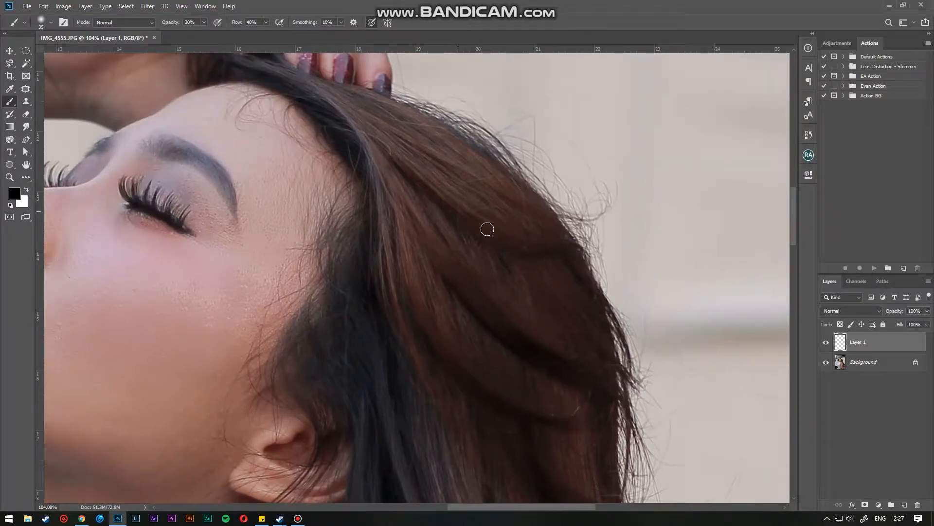
{"action": "left_click_drag", "start_coordinate": [572, 254], "coordinate": [576, 269]}
{"action": "left_click_drag", "start_coordinate": [444, 209], "coordinate": [523, 288]}
{"action": "scroll", "coordinate": [523, 289], "scroll_direction": "down", "scroll_amount": 5}
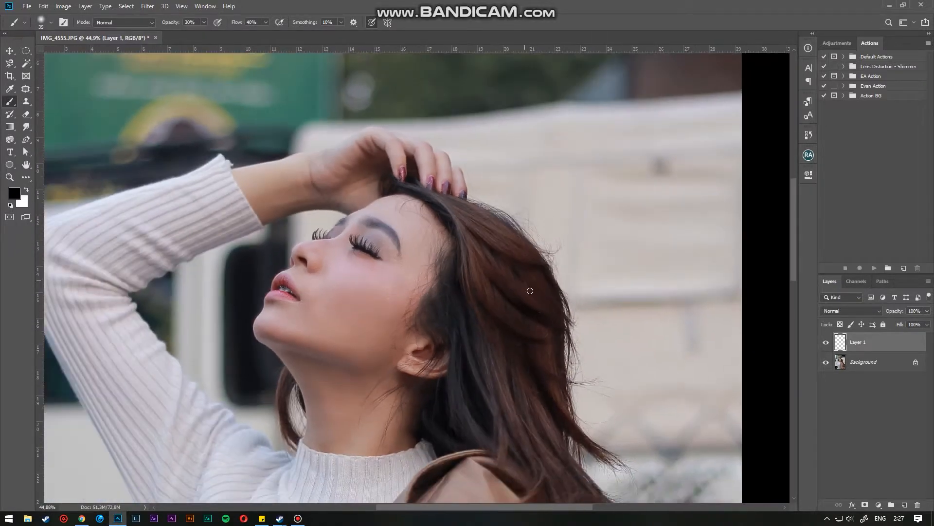
{"action": "scroll", "coordinate": [395, 224], "scroll_direction": "up", "scroll_amount": 3}
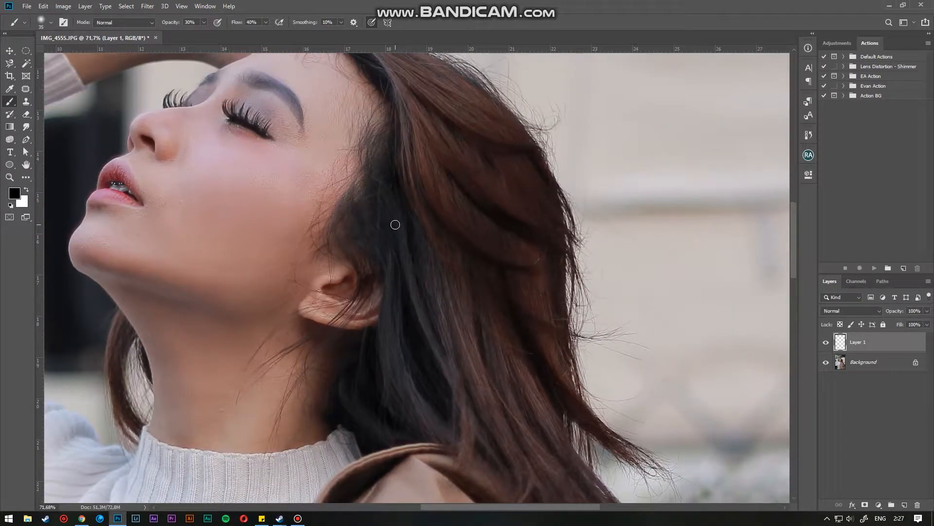
{"action": "left_click", "coordinate": [394, 187]}
{"action": "left_click", "coordinate": [377, 194]}
- Paint black along the hairline above the forehead
{"action": "scroll", "coordinate": [375, 243], "scroll_direction": "down", "scroll_amount": 5}
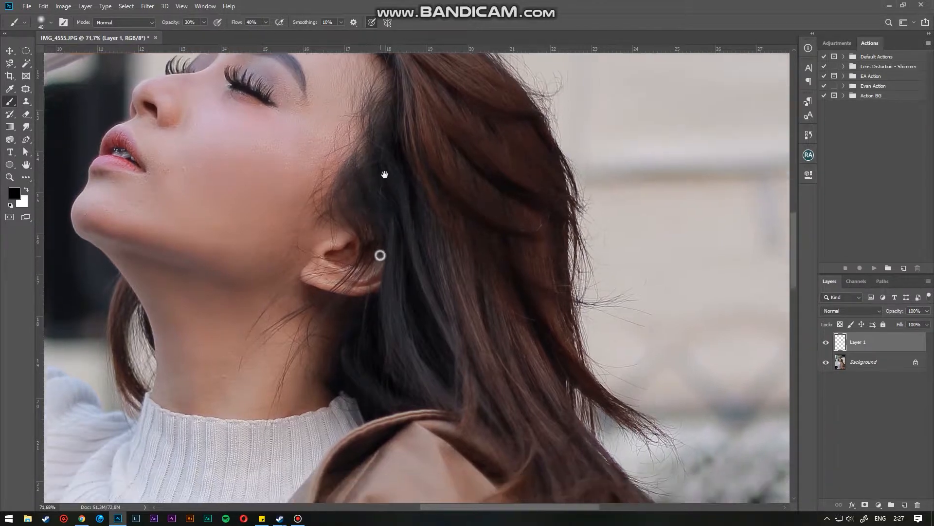
{"action": "left_click_drag", "start_coordinate": [154, 251], "coordinate": [318, 280]}
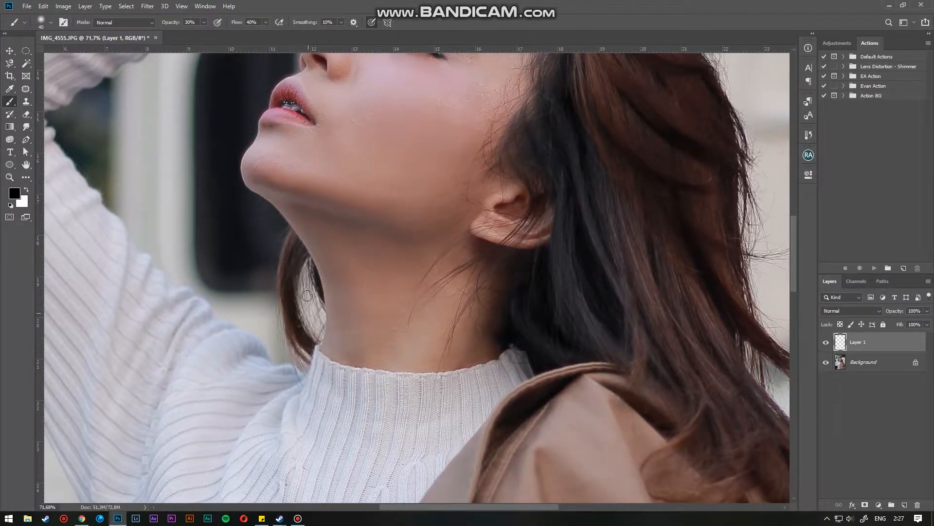
{"action": "left_click_drag", "start_coordinate": [386, 141], "coordinate": [392, 285]}
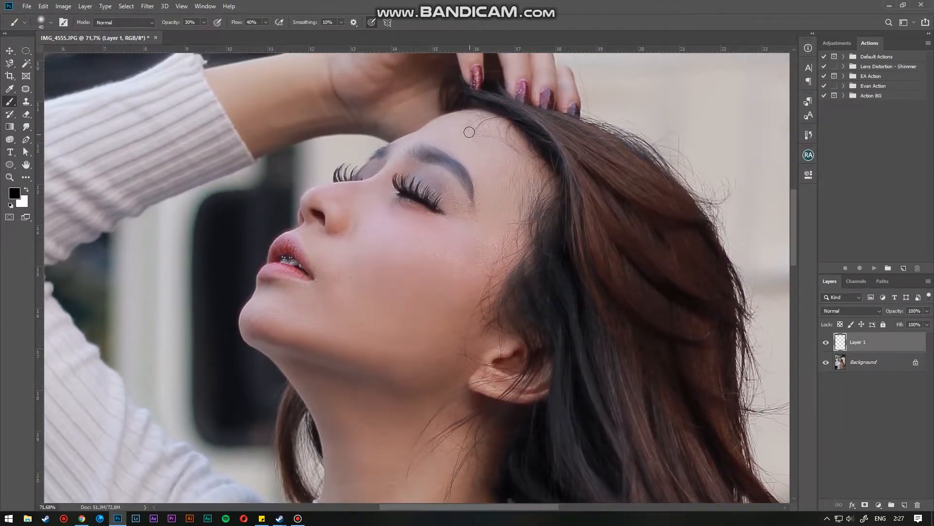
{"action": "left_click_drag", "start_coordinate": [469, 131], "coordinate": [442, 216]}
- Paint black over the lower hair ends resting on the coat with a large brush
{"action": "scroll", "coordinate": [443, 216], "scroll_direction": "down", "scroll_amount": 5}
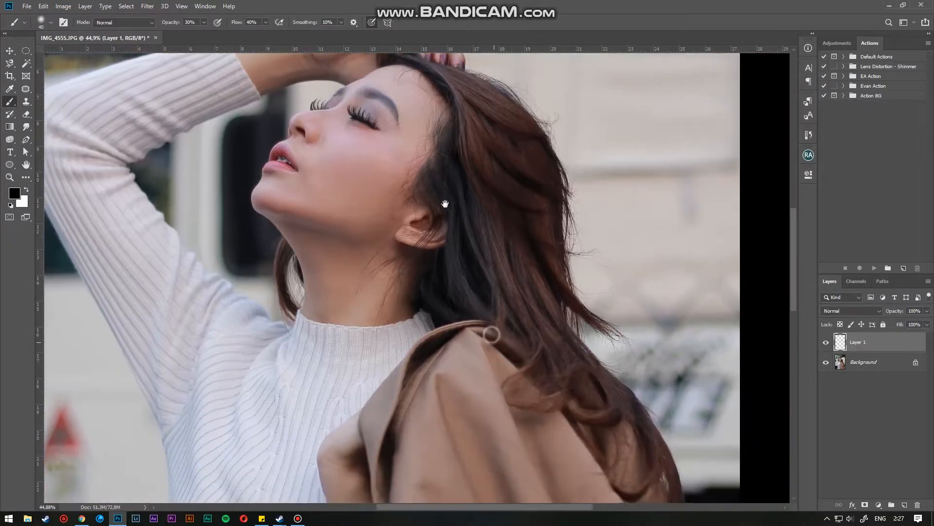
{"action": "scroll", "coordinate": [462, 312], "scroll_direction": "down", "scroll_amount": 2}
{"action": "scroll", "coordinate": [396, 235], "scroll_direction": "up", "scroll_amount": 5}
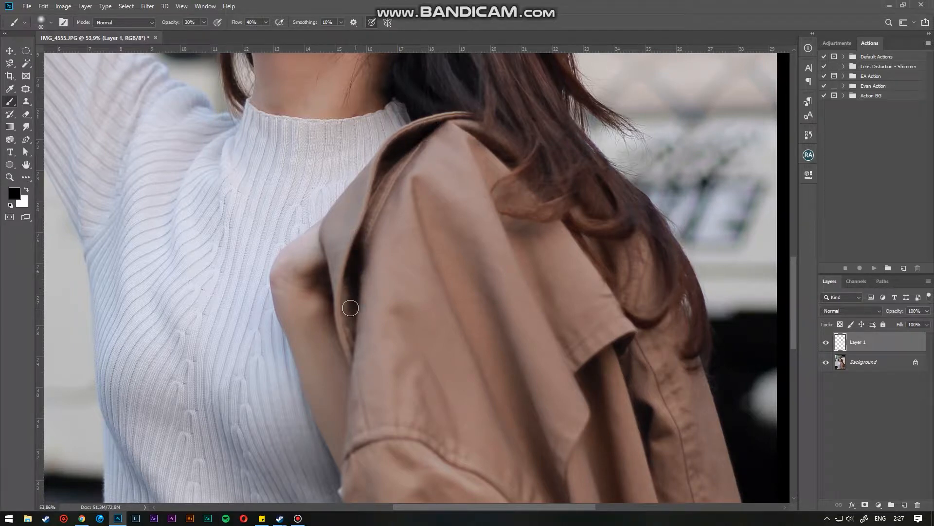
{"action": "left_click_drag", "start_coordinate": [351, 307], "coordinate": [349, 239]}
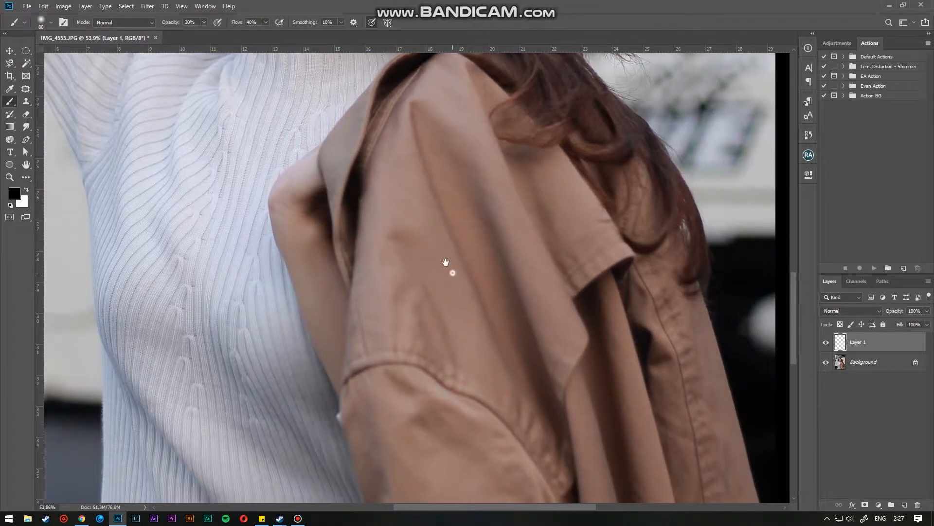
{"action": "left_click_drag", "start_coordinate": [445, 263], "coordinate": [466, 126]}
{"action": "key", "text": "ctrl+0"}
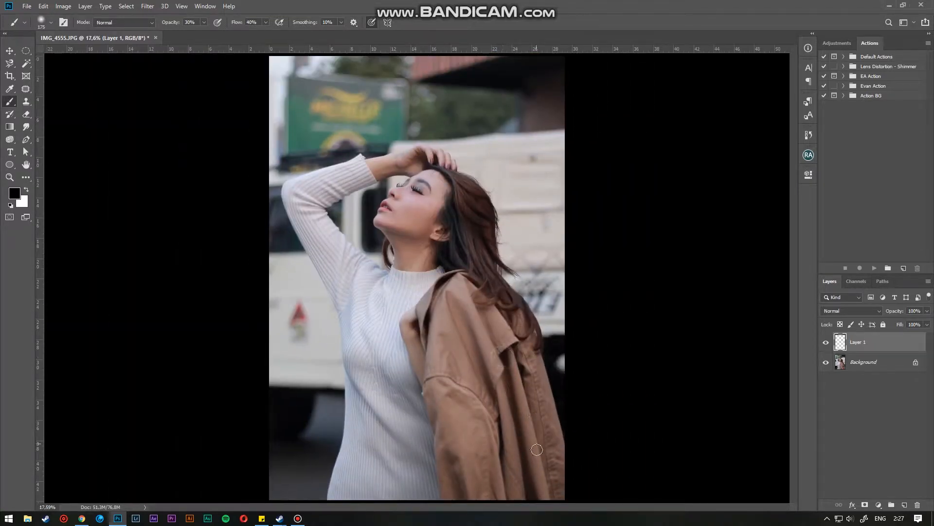
{"action": "left_click_drag", "start_coordinate": [508, 388], "coordinate": [533, 495]}
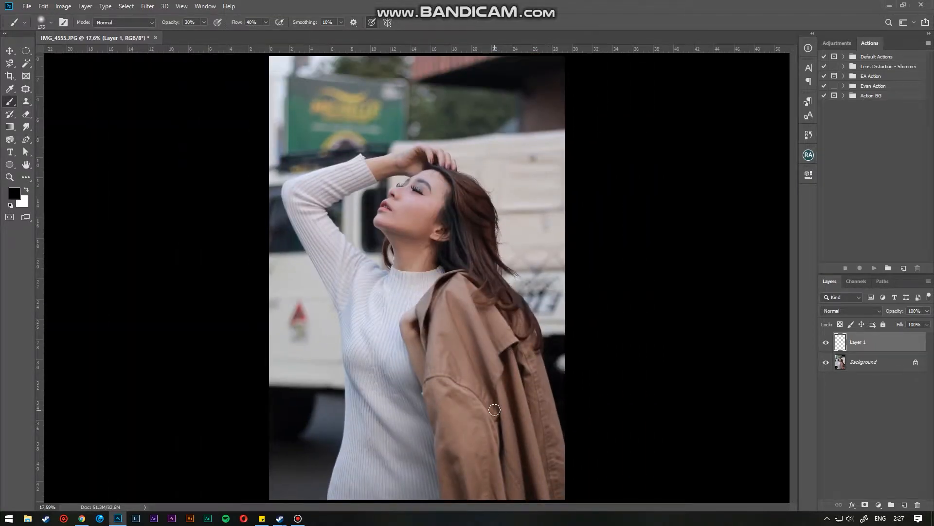
- Toggle Layer 1's visibility to compare the hair before and after darkening
{"action": "left_click", "coordinate": [825, 345]}
{"action": "left_click", "coordinate": [826, 344]}
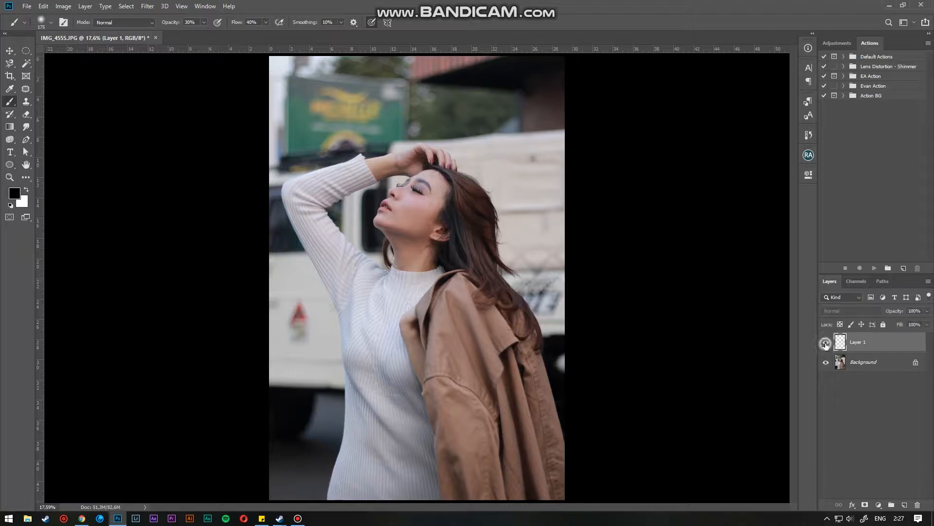
{"action": "left_click", "coordinate": [826, 345]}
{"action": "left_click", "coordinate": [826, 344]}
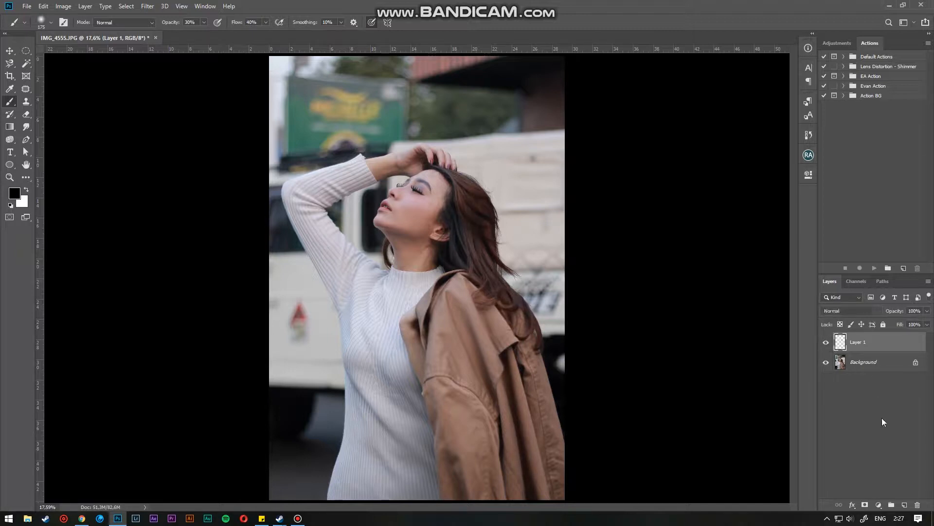
- Add a new layer, switch the foreground color to white, and shrink the brush
{"action": "left_click", "coordinate": [903, 505]}
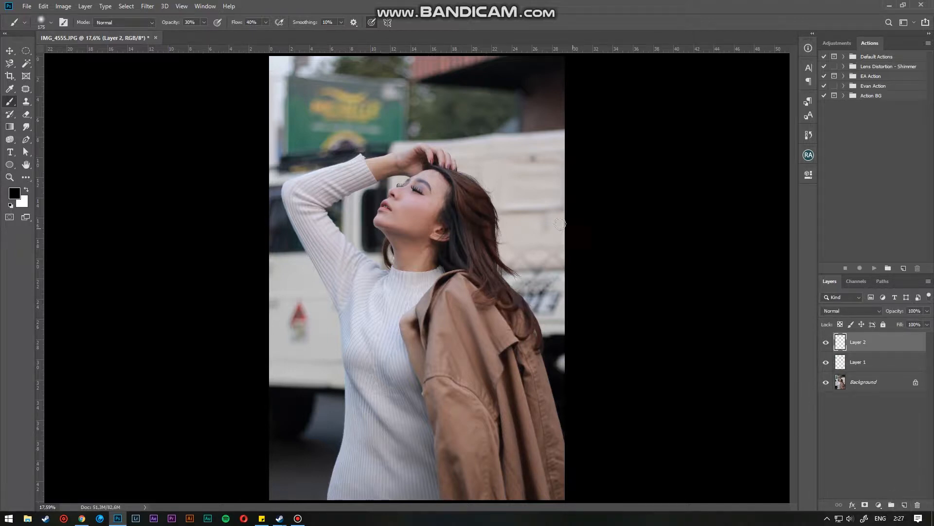
{"action": "key", "text": "x"}
{"action": "scroll", "coordinate": [463, 191], "scroll_direction": "up", "scroll_amount": 8}
{"action": "scroll", "coordinate": [464, 191], "scroll_direction": "up", "scroll_amount": 3}
{"action": "key", "text": "bracketleft"}
{"action": "key", "text": "bracketleft"}
{"action": "key", "text": "bracketleft"}
{"action": "key", "text": "bracketleft"}
{"action": "key", "text": "bracketleft"}
{"action": "key", "text": "bracketleft"}
{"action": "key", "text": "bracketleft"}
{"action": "key", "text": "bracketleft"}
{"action": "key", "text": "bracketleft"}
{"action": "key", "text": "bracketleft"}
{"action": "key", "text": "bracketleft"}
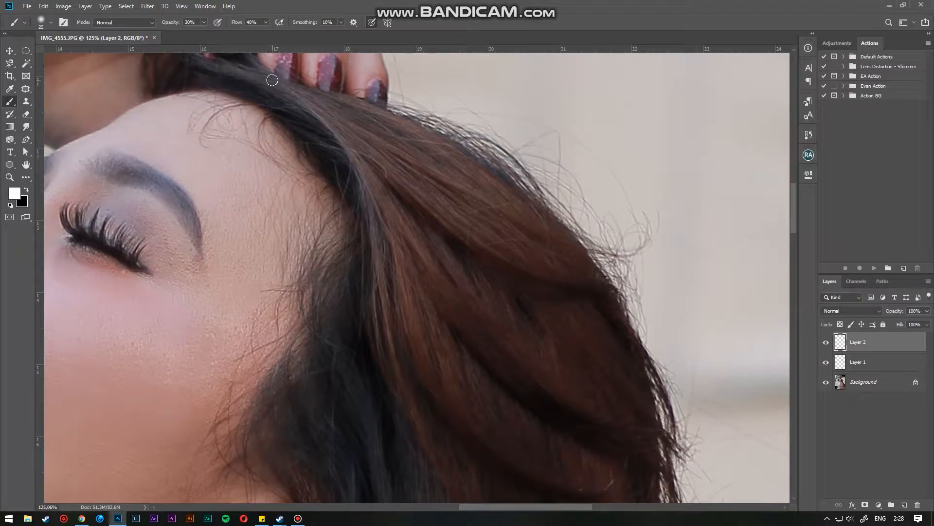
- Set the brush to 10% opacity and 30% flow and paint a white highlight across the top hair
{"action": "left_click", "coordinate": [189, 21]}
{"action": "left_click_drag", "start_coordinate": [224, 67], "coordinate": [266, 82]}
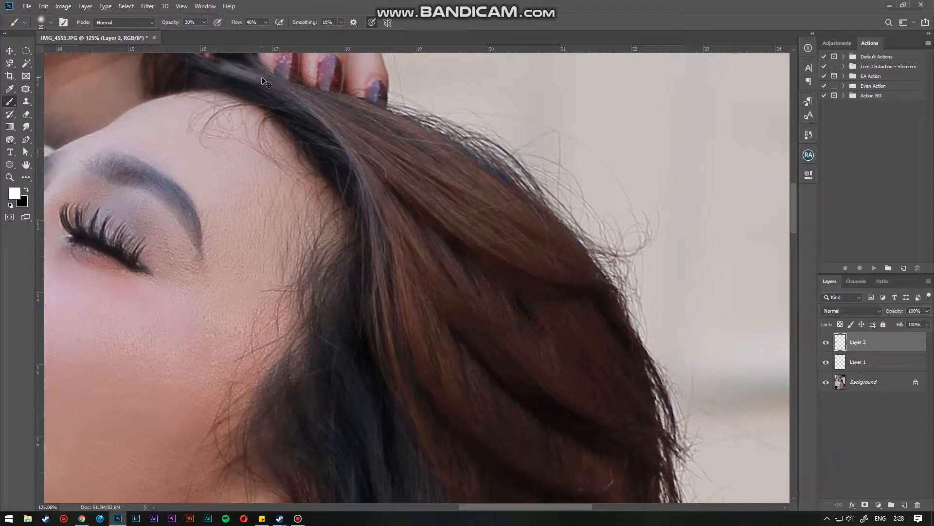
{"action": "left_click", "coordinate": [188, 22]}
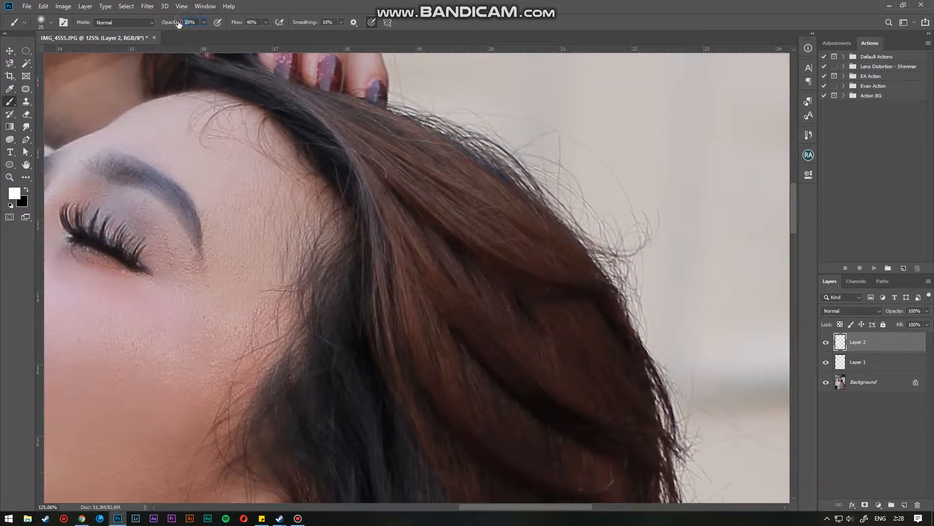
{"action": "left_click", "coordinate": [237, 23]}
{"action": "key", "text": "Return"}
{"action": "mouse_move", "coordinate": [208, 63]}
{"action": "left_mouse_down"}
{"action": "mouse_move", "coordinate": [275, 85]}
{"action": "mouse_move", "coordinate": [332, 126]}
{"action": "mouse_move", "coordinate": [362, 190]}
{"action": "mouse_move", "coordinate": [407, 419]}
{"action": "left_mouse_up"}
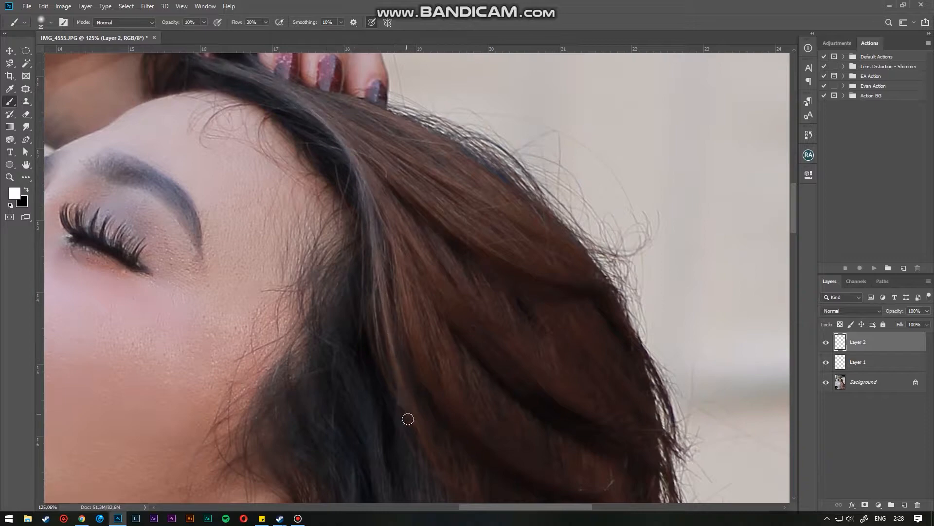
- Paint white highlight streaks along the hair strands beside the face
{"action": "scroll", "coordinate": [445, 339], "scroll_direction": "down", "scroll_amount": 12}
{"action": "scroll", "coordinate": [443, 315], "scroll_direction": "up", "scroll_amount": 7}
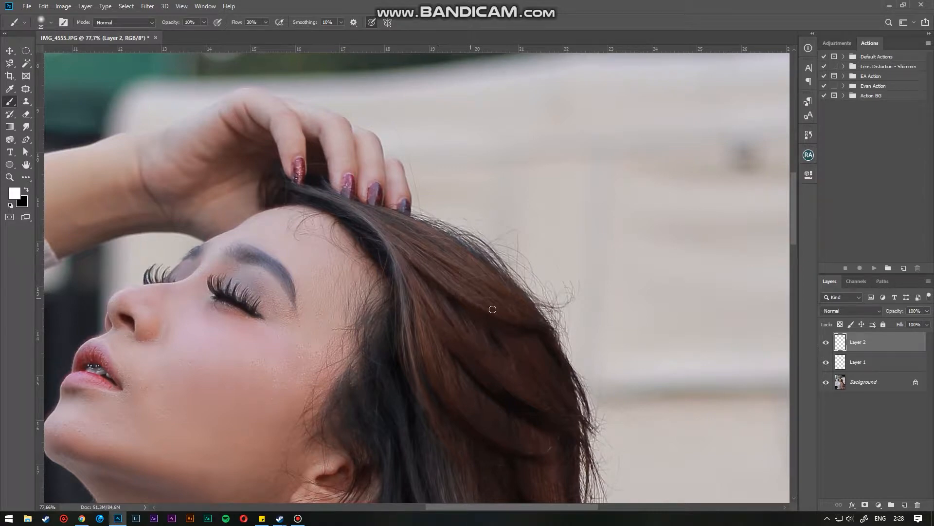
{"action": "left_click_drag", "start_coordinate": [513, 312], "coordinate": [485, 164]}
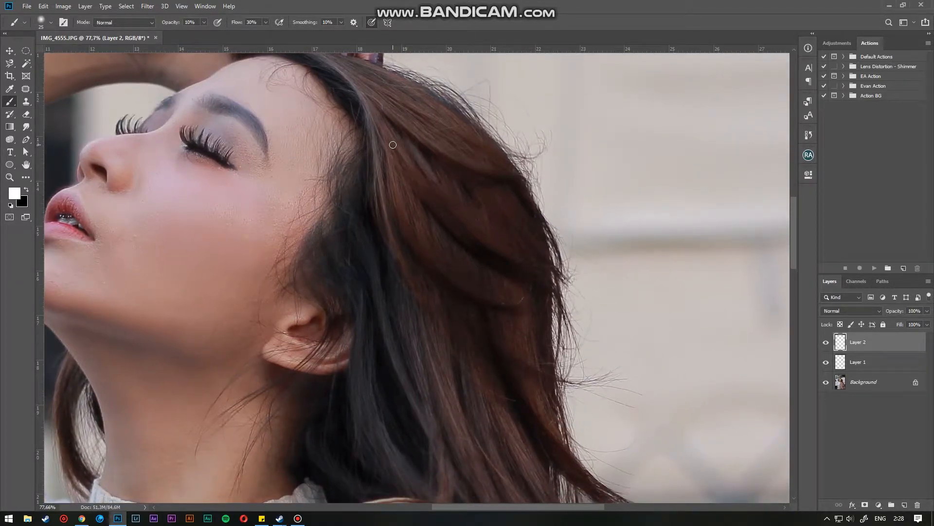
{"action": "left_click_drag", "start_coordinate": [458, 217], "coordinate": [445, 146]}
{"action": "left_click_drag", "start_coordinate": [383, 205], "coordinate": [429, 334]}
{"action": "left_click_drag", "start_coordinate": [430, 301], "coordinate": [401, 180]}
{"action": "left_click_drag", "start_coordinate": [451, 206], "coordinate": [507, 328]}
{"action": "left_click_drag", "start_coordinate": [442, 239], "coordinate": [490, 330]}
{"action": "mouse_move", "coordinate": [387, 160]}
{"action": "left_mouse_down"}
{"action": "mouse_move", "coordinate": [446, 312]}
{"action": "mouse_move", "coordinate": [466, 342]}
{"action": "left_mouse_up"}
- Paint a white highlight across the lower hair strands near the shoulder
{"action": "scroll", "coordinate": [466, 327], "scroll_direction": "down", "scroll_amount": 4}
{"action": "scroll", "coordinate": [466, 327], "scroll_direction": "down", "scroll_amount": 3}
{"action": "scroll", "coordinate": [487, 321], "scroll_direction": "up", "scroll_amount": 5}
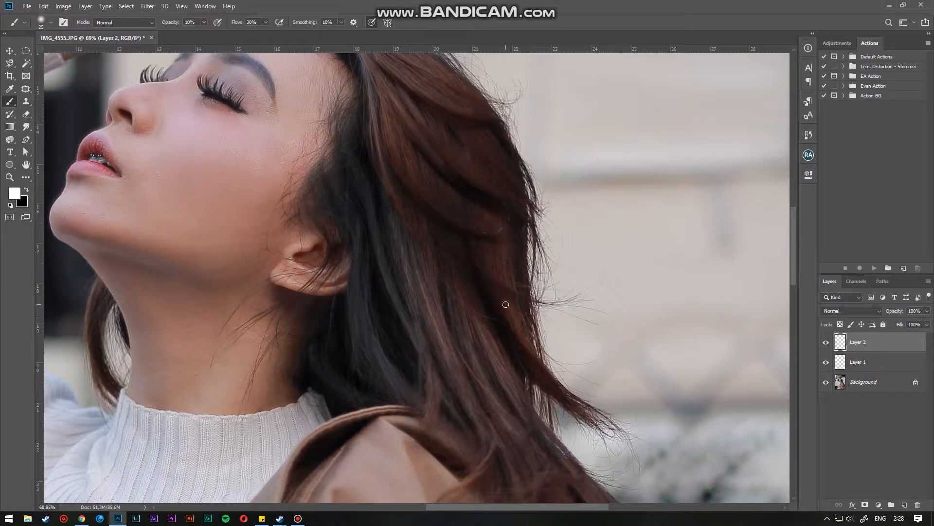
{"action": "scroll", "coordinate": [516, 303], "scroll_direction": "down", "scroll_amount": 2}
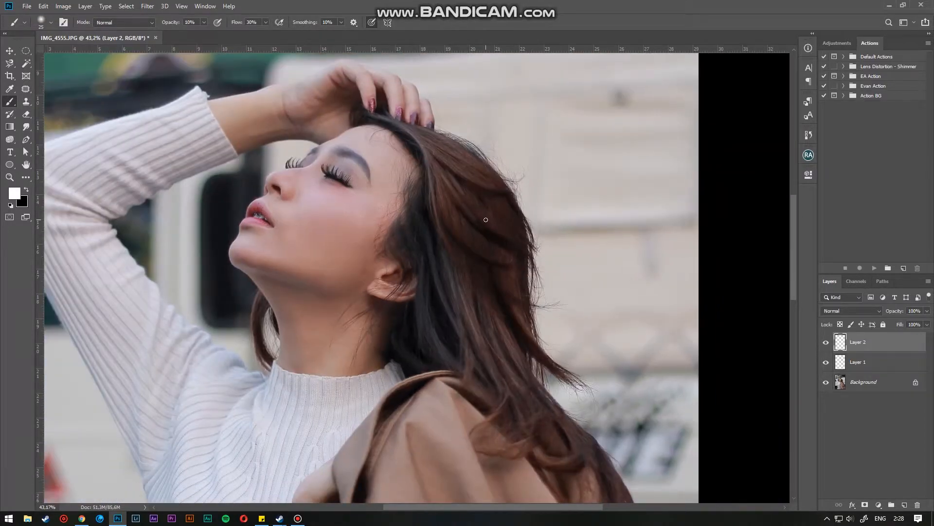
{"action": "left_click_drag", "start_coordinate": [470, 281], "coordinate": [505, 277]}
{"action": "scroll", "coordinate": [423, 221], "scroll_direction": "down", "scroll_amount": 3}
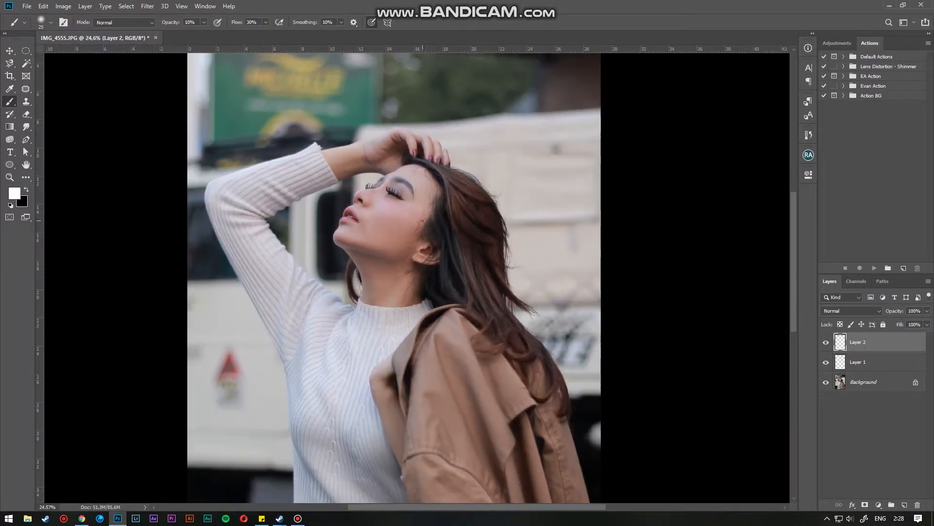
{"action": "scroll", "coordinate": [470, 251], "scroll_direction": "up", "scroll_amount": 2}
- Select Layer 1, switch to black, enlarge the brush, and darken the eyebrow
{"action": "left_click", "coordinate": [853, 363]}
{"action": "scroll", "coordinate": [427, 184], "scroll_direction": "up", "scroll_amount": 3}
{"action": "key", "text": "x"}
{"action": "left_click_drag", "start_coordinate": [337, 136], "coordinate": [396, 256]}
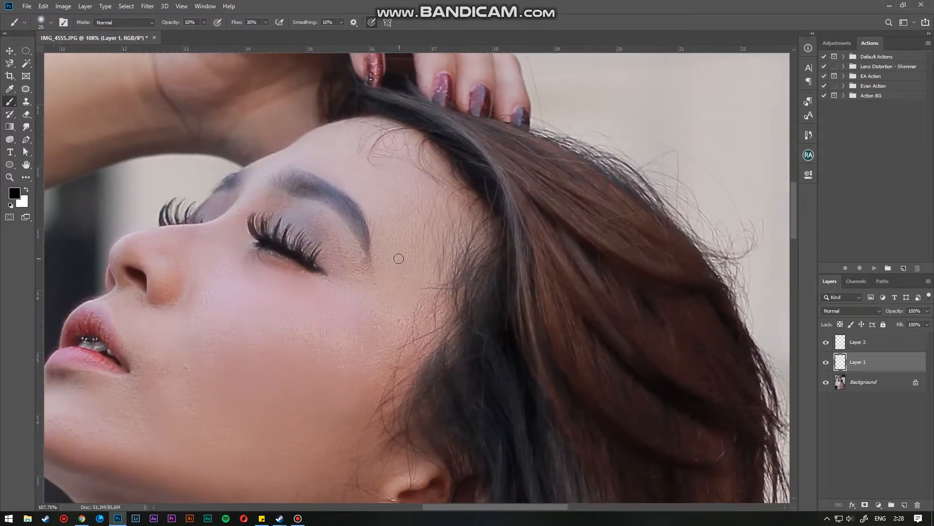
{"action": "key", "text": "bracketright"}
{"action": "key", "text": "bracketright"}
{"action": "mouse_move", "coordinate": [291, 184]}
{"action": "left_mouse_down"}
{"action": "mouse_move", "coordinate": [337, 203]}
{"action": "mouse_move", "coordinate": [368, 241]}
{"action": "mouse_move", "coordinate": [291, 184]}
{"action": "mouse_move", "coordinate": [330, 196]}
{"action": "mouse_move", "coordinate": [355, 221]}
{"action": "mouse_move", "coordinate": [289, 200]}
{"action": "left_mouse_up"}
{"action": "left_click_drag", "start_coordinate": [230, 179], "coordinate": [221, 190]}
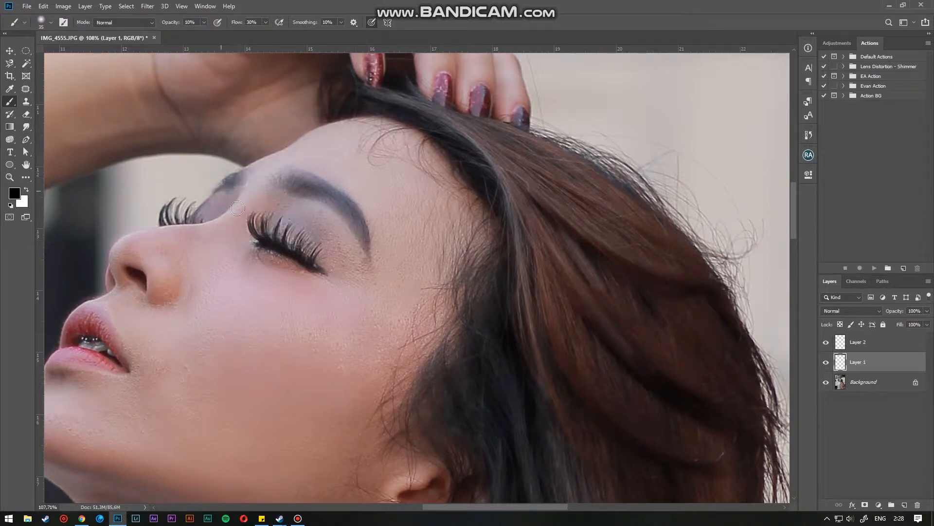
- Darken the eyelashes and the nostril with black brush strokes
{"action": "scroll", "coordinate": [278, 241], "scroll_direction": "up", "scroll_amount": 11}
{"action": "left_click_drag", "start_coordinate": [287, 251], "coordinate": [382, 267]}
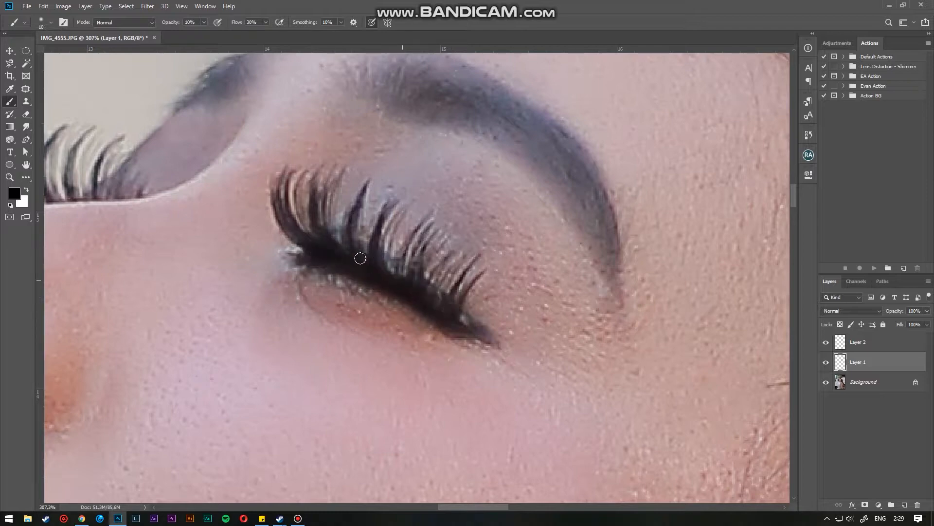
{"action": "left_click_drag", "start_coordinate": [180, 230], "coordinate": [416, 298]}
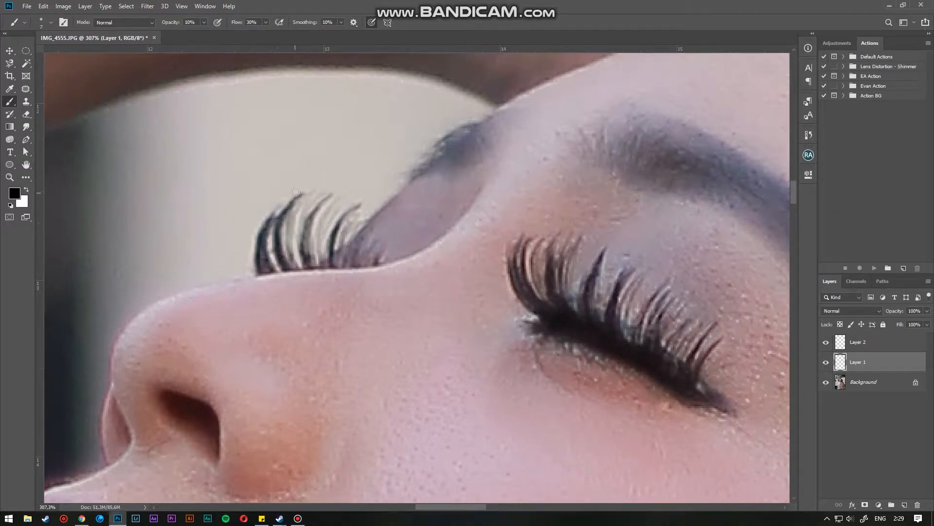
{"action": "left_click", "coordinate": [308, 260]}
{"action": "left_click_drag", "start_coordinate": [337, 287], "coordinate": [563, 156]}
{"action": "key", "text": "bracketright"}
{"action": "key", "text": "bracketright"}
{"action": "key", "text": "bracketright"}
{"action": "key", "text": "bracketright"}
{"action": "key", "text": "bracketright"}
{"action": "mouse_move", "coordinate": [400, 274]}
{"action": "left_mouse_down"}
{"action": "mouse_move", "coordinate": [438, 311]}
{"action": "mouse_move", "coordinate": [399, 275]}
{"action": "left_mouse_up"}
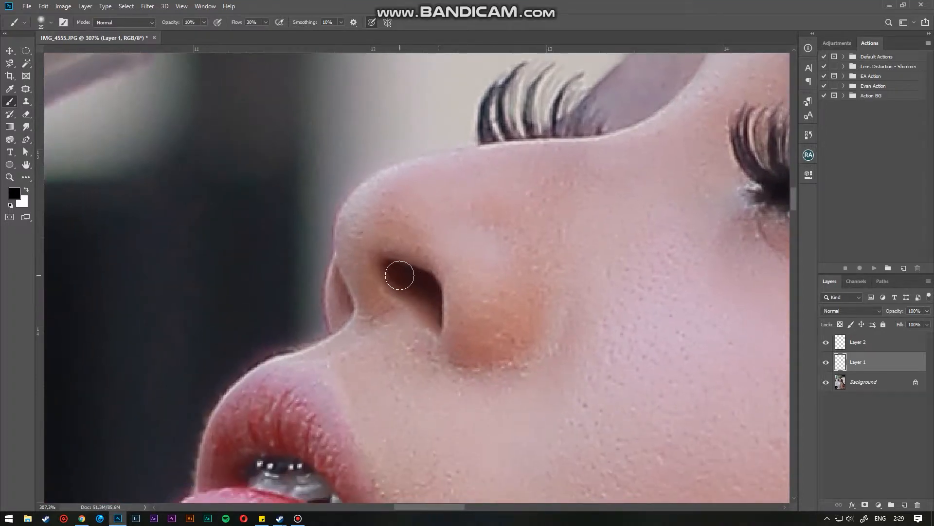
- Toggle Layer 1 and Layer 2 visibility to compare the retouching before and after
{"action": "left_click", "coordinate": [826, 362]}
{"action": "left_click", "coordinate": [825, 362]}
{"action": "scroll", "coordinate": [536, 381], "scroll_direction": "down", "scroll_amount": 6}
{"action": "scroll", "coordinate": [409, 253], "scroll_direction": "down", "scroll_amount": 5}
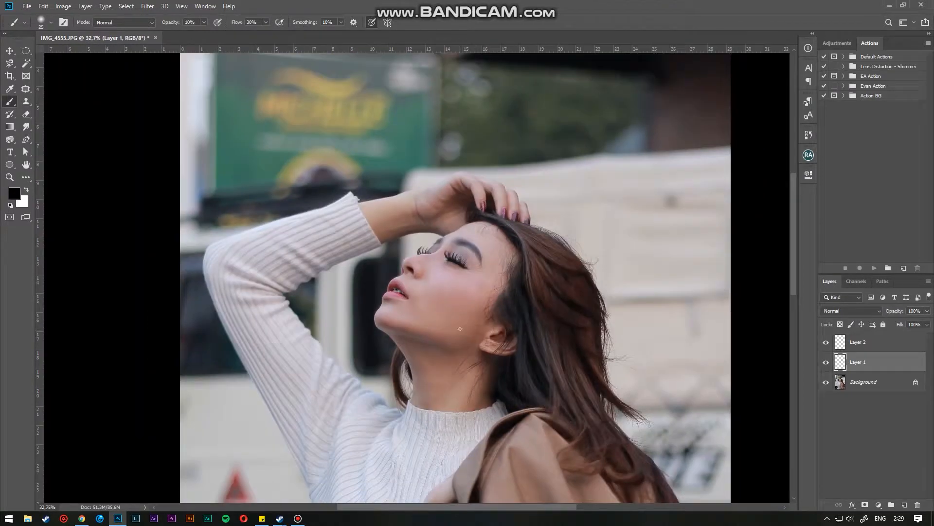
{"action": "scroll", "coordinate": [460, 328], "scroll_direction": "down", "scroll_amount": 3}
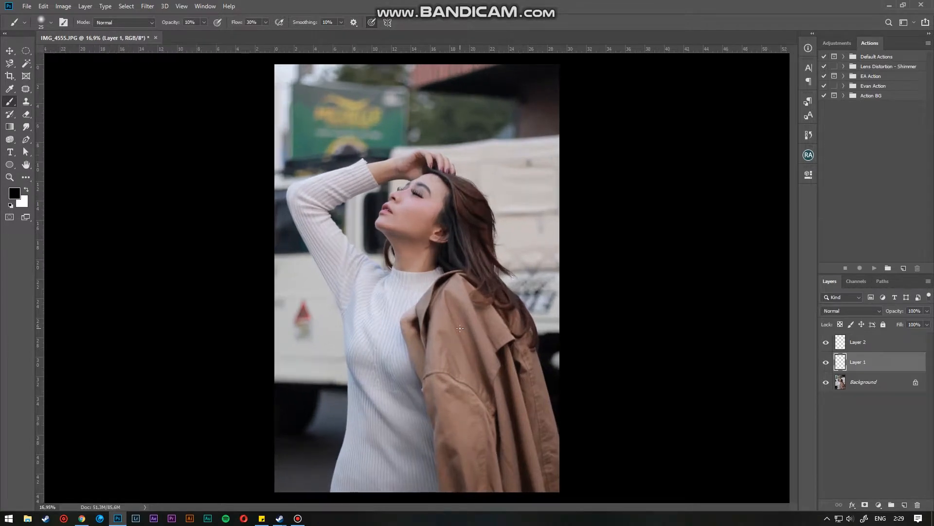
{"action": "scroll", "coordinate": [459, 327], "scroll_direction": "up", "scroll_amount": 1}
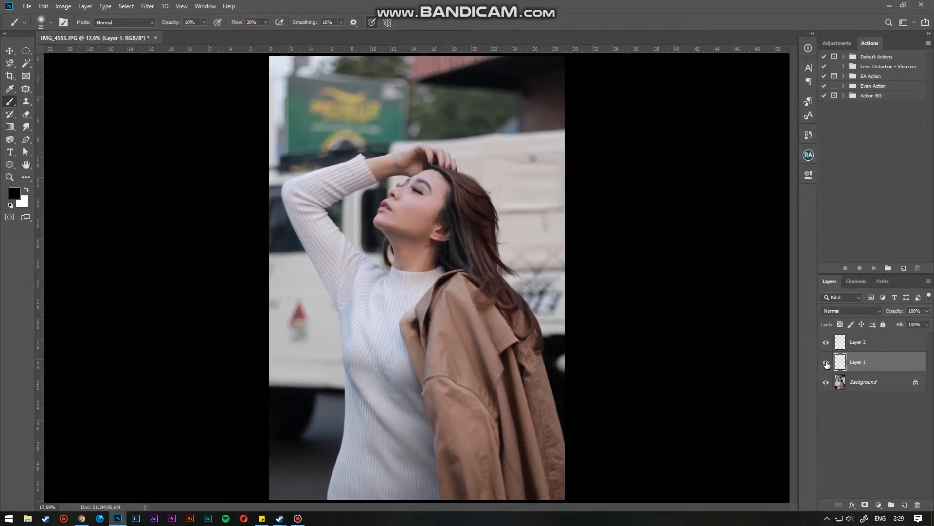
{"action": "left_click", "coordinate": [827, 365]}
{"action": "left_click", "coordinate": [827, 364]}
{"action": "left_click", "coordinate": [827, 365]}
{"action": "left_click", "coordinate": [827, 364]}
{"action": "left_click", "coordinate": [828, 345]}
{"action": "left_click", "coordinate": [828, 344]}
- Lower Layer 2's opacity to 50%
{"action": "left_click", "coordinate": [867, 347]}
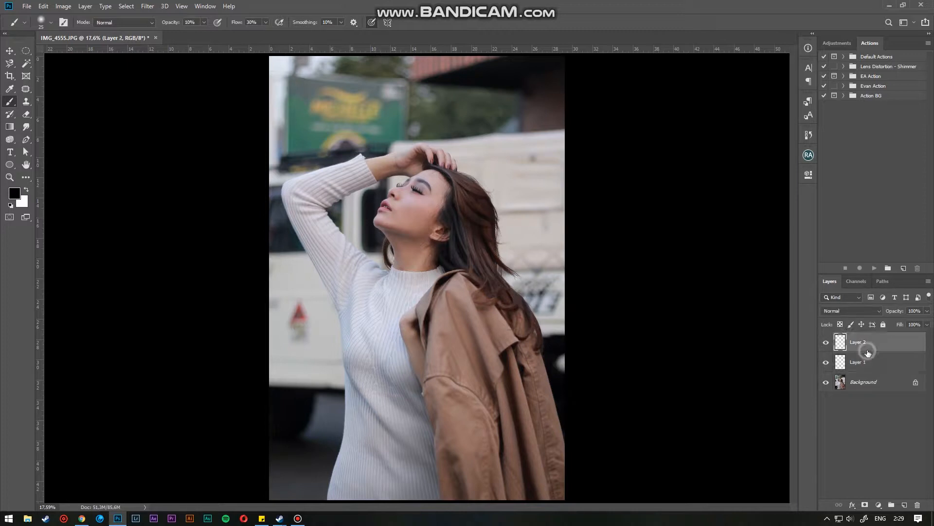
{"action": "left_click", "coordinate": [913, 310]}
{"action": "left_click_drag", "start_coordinate": [900, 313], "coordinate": [847, 336]}
{"action": "left_click", "coordinate": [824, 343]}
{"action": "left_click", "coordinate": [824, 342]}
- Duplicate the Background layer and merge the copy with both painted layers into one layer
{"action": "left_click", "coordinate": [874, 385]}
{"action": "key", "text": "ctrl+j"}
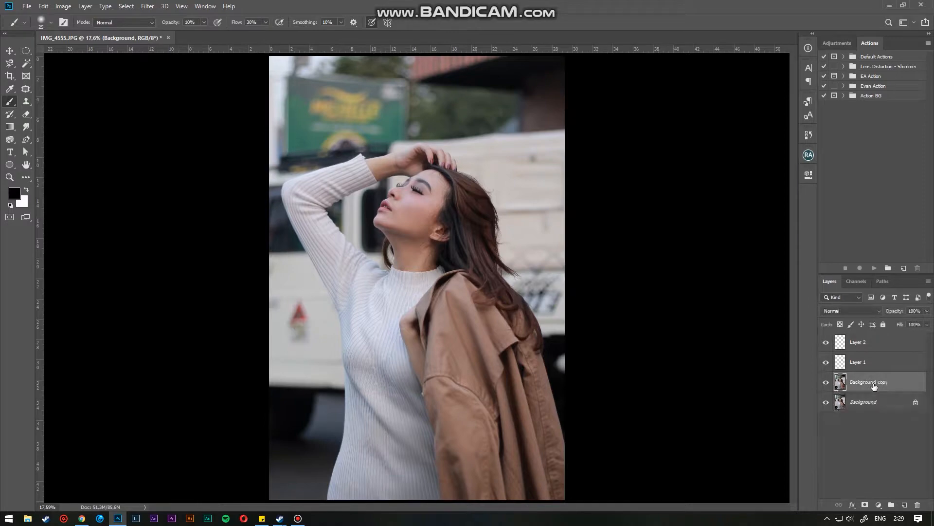
{"action": "left_click", "coordinate": [870, 344], "text": "shift"}
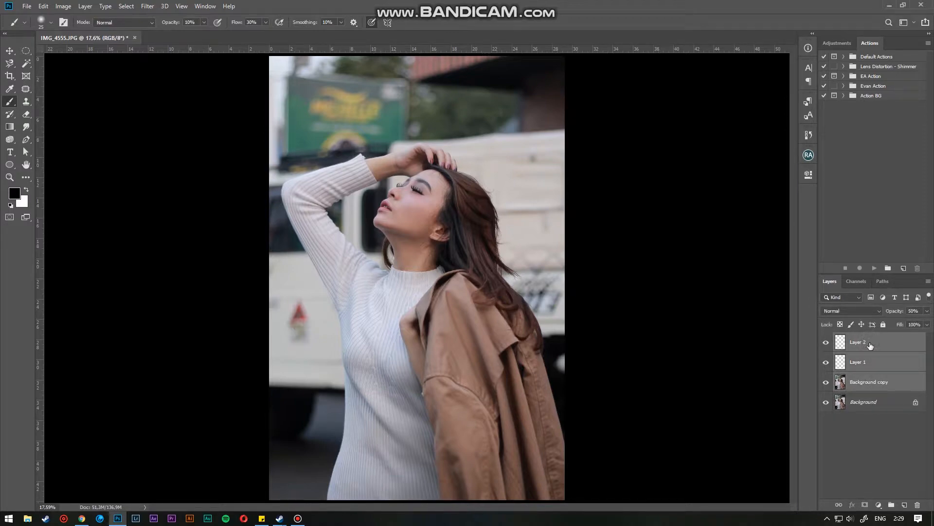
{"action": "key", "text": "ctrl+e"}
- Apply the Imagenomic Portraiture filter with the Smoothing: Normal preset to the merged layer, output as a new layer
{"action": "scroll", "coordinate": [425, 174], "scroll_direction": "up", "scroll_amount": 10}
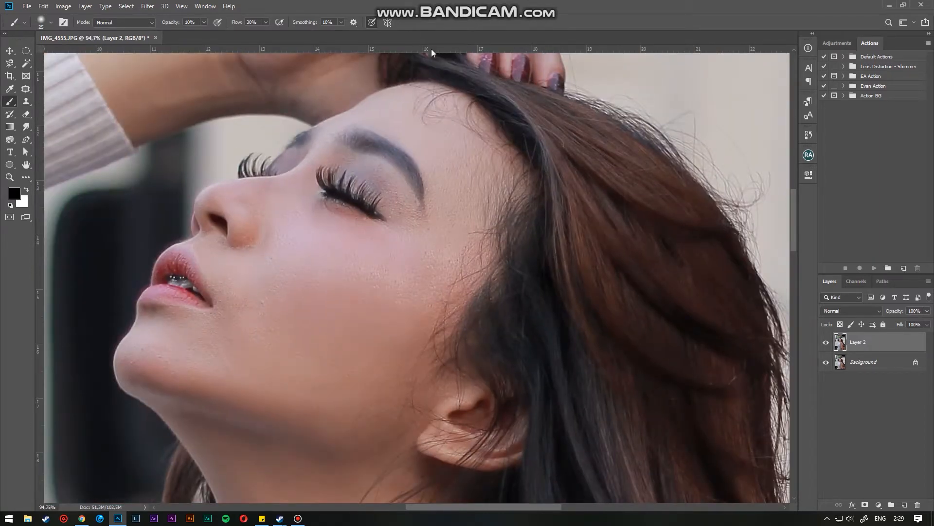
{"action": "left_click", "coordinate": [154, 6]}
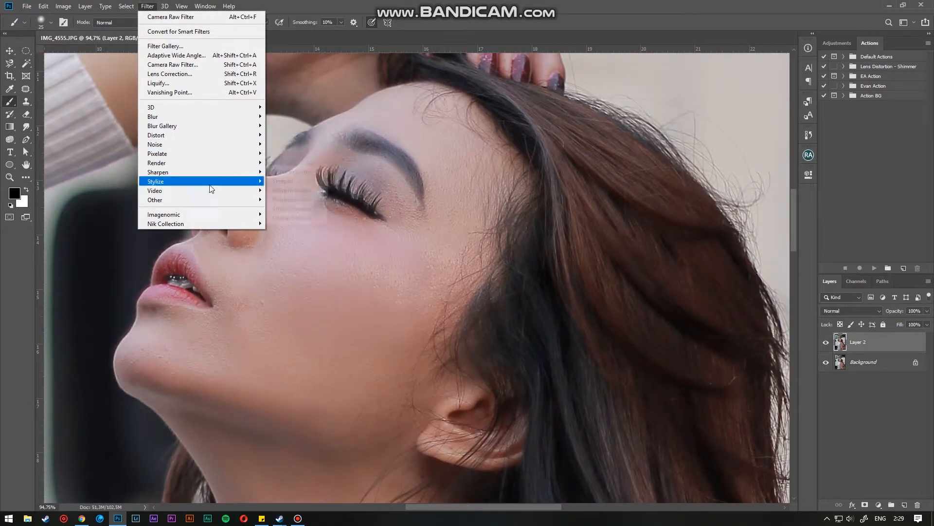
{"action": "mouse_move", "coordinate": [221, 199]}
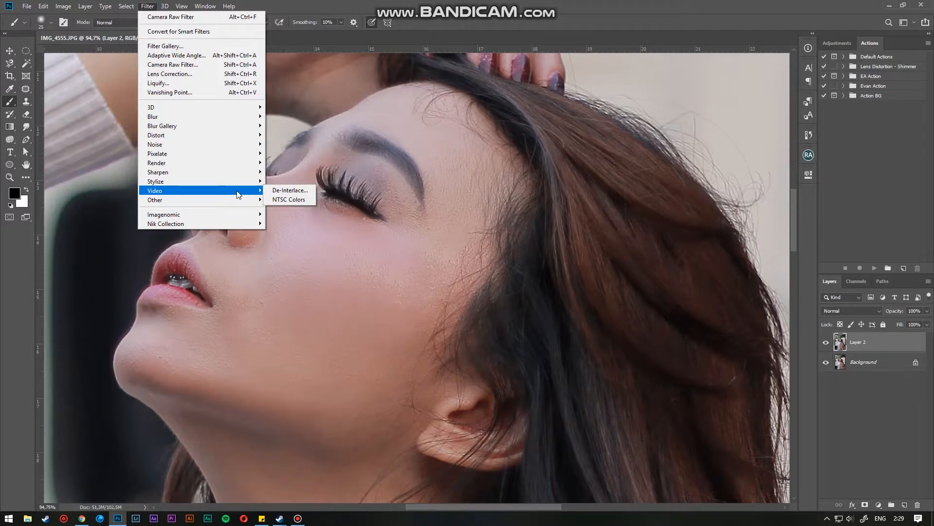
{"action": "mouse_move", "coordinate": [237, 214]}
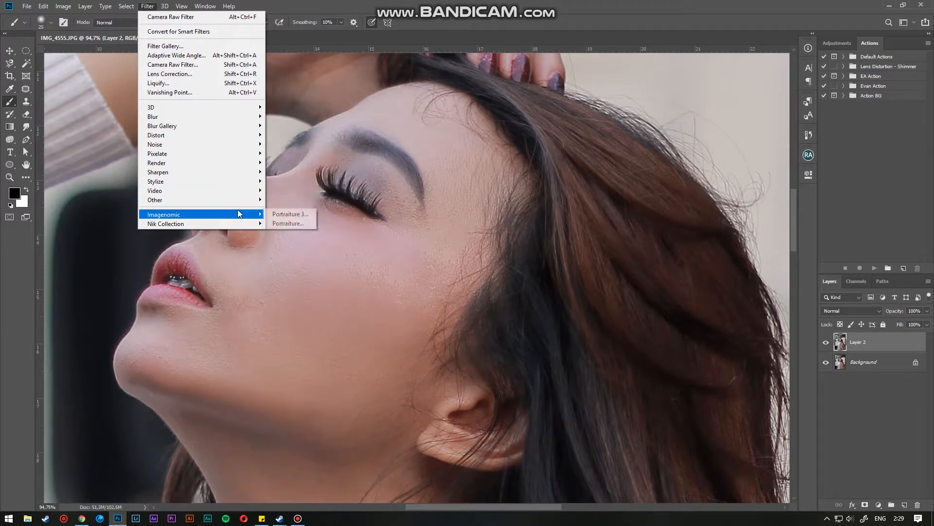
{"action": "left_click", "coordinate": [313, 222]}
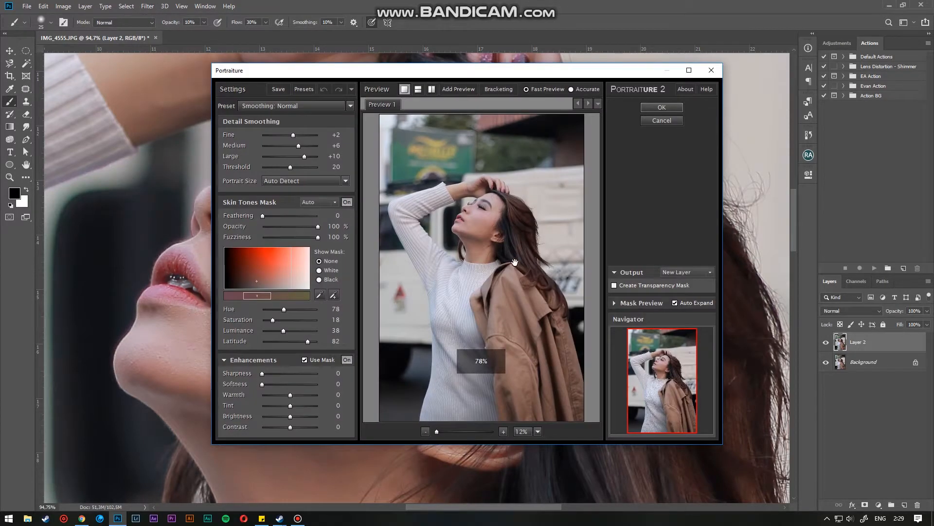
{"action": "left_click", "coordinate": [488, 247]}
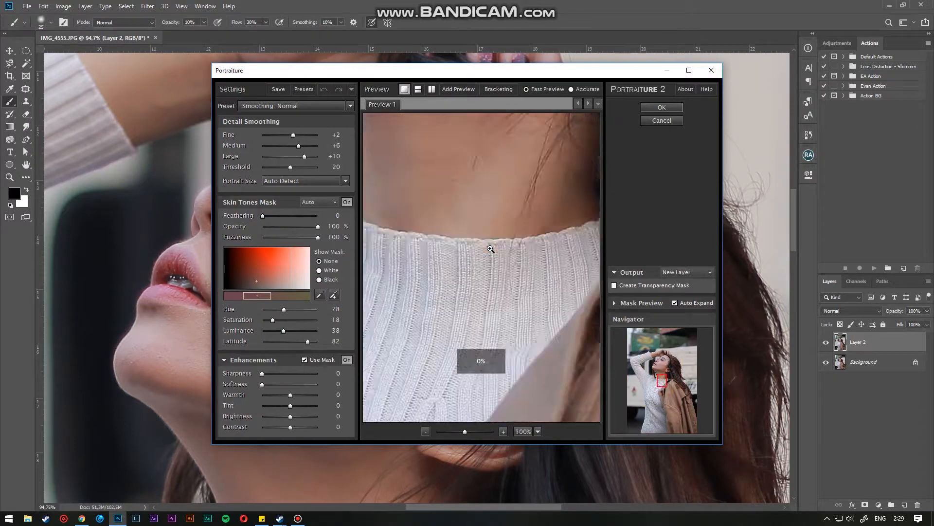
{"action": "left_click_drag", "start_coordinate": [507, 187], "coordinate": [504, 365]}
{"action": "left_click_drag", "start_coordinate": [494, 219], "coordinate": [490, 340]}
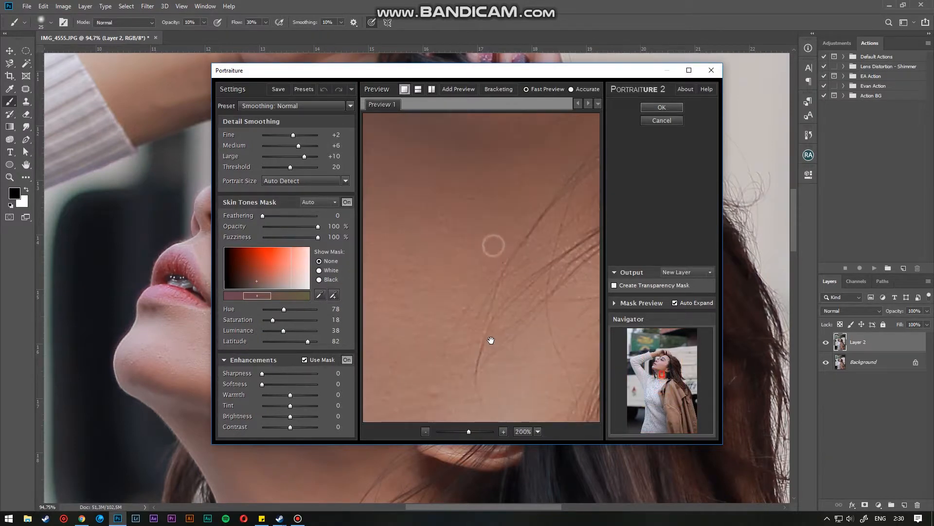
{"action": "scroll", "coordinate": [491, 340], "scroll_direction": "down", "scroll_amount": 5}
{"action": "left_click_drag", "start_coordinate": [493, 233], "coordinate": [488, 261]}
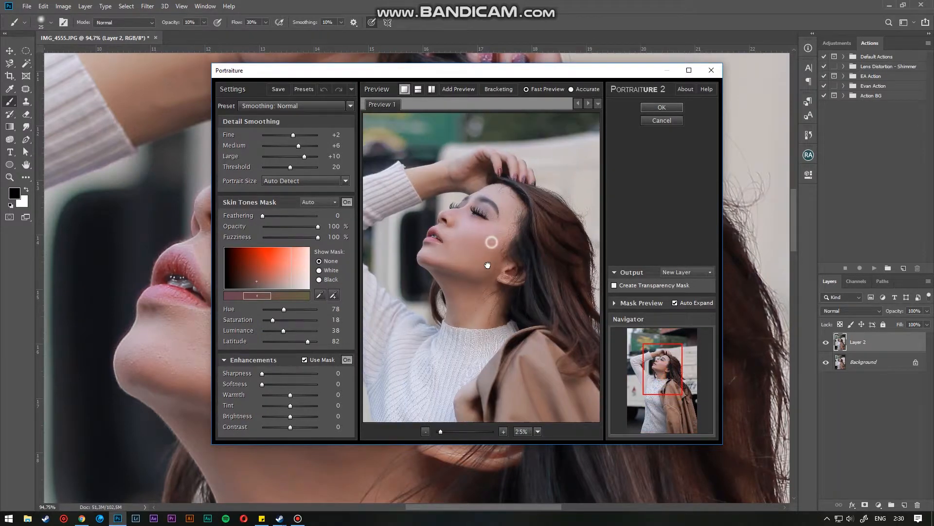
{"action": "scroll", "coordinate": [488, 261], "scroll_direction": "up", "scroll_amount": 3}
{"action": "scroll", "coordinate": [488, 261], "scroll_direction": "down", "scroll_amount": 5}
{"action": "scroll", "coordinate": [489, 262], "scroll_direction": "up", "scroll_amount": 4}
{"action": "scroll", "coordinate": [488, 279], "scroll_direction": "down", "scroll_amount": 2}
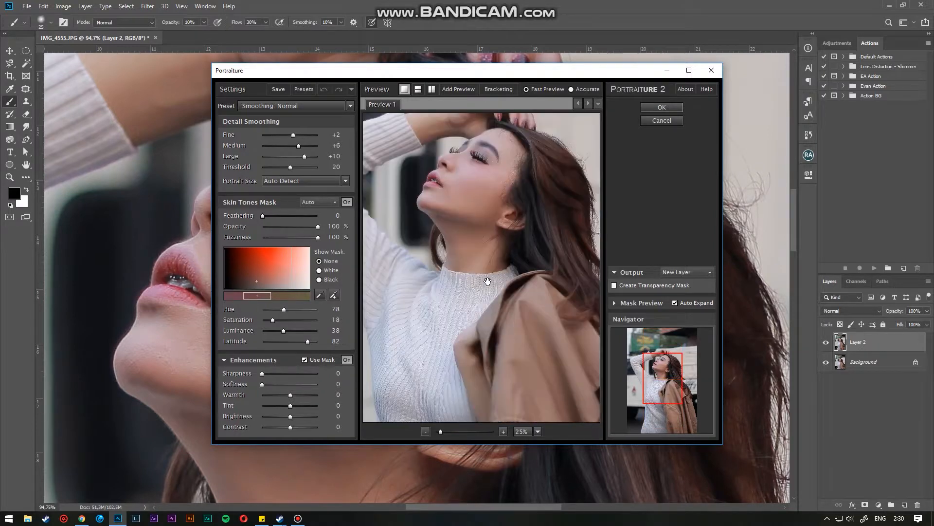
{"action": "left_click_drag", "start_coordinate": [486, 246], "coordinate": [481, 264]}
{"action": "scroll", "coordinate": [481, 263], "scroll_direction": "up", "scroll_amount": 4}
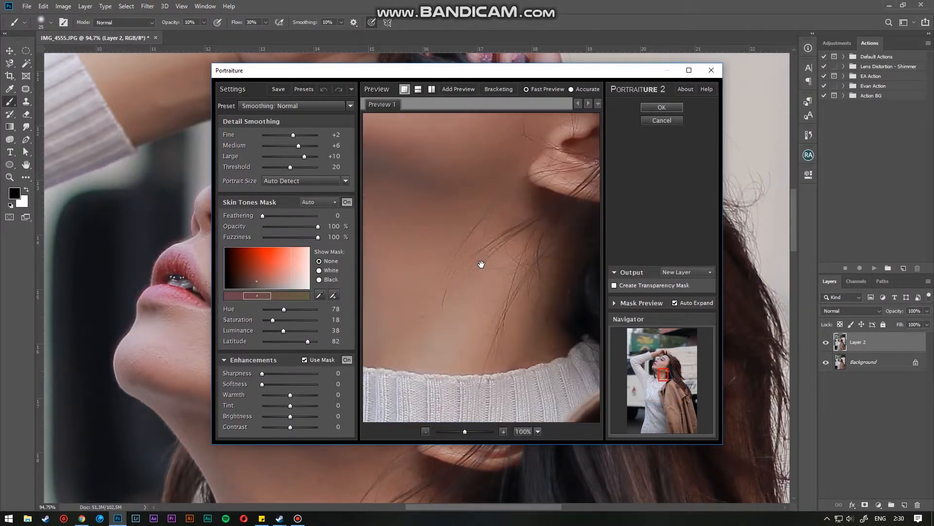
{"action": "left_click_drag", "start_coordinate": [496, 199], "coordinate": [522, 356]}
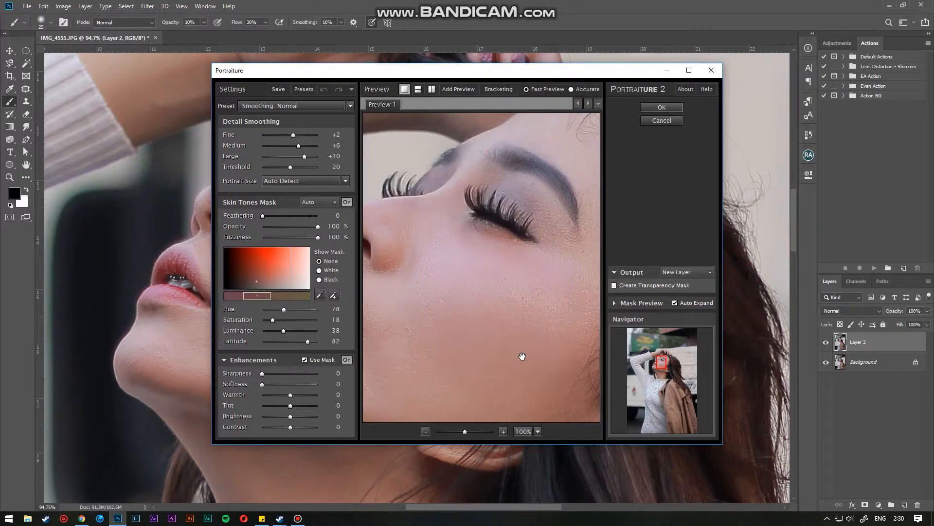
{"action": "scroll", "coordinate": [522, 357], "scroll_direction": "down", "scroll_amount": 2}
{"action": "left_click_drag", "start_coordinate": [496, 314], "coordinate": [479, 314]}
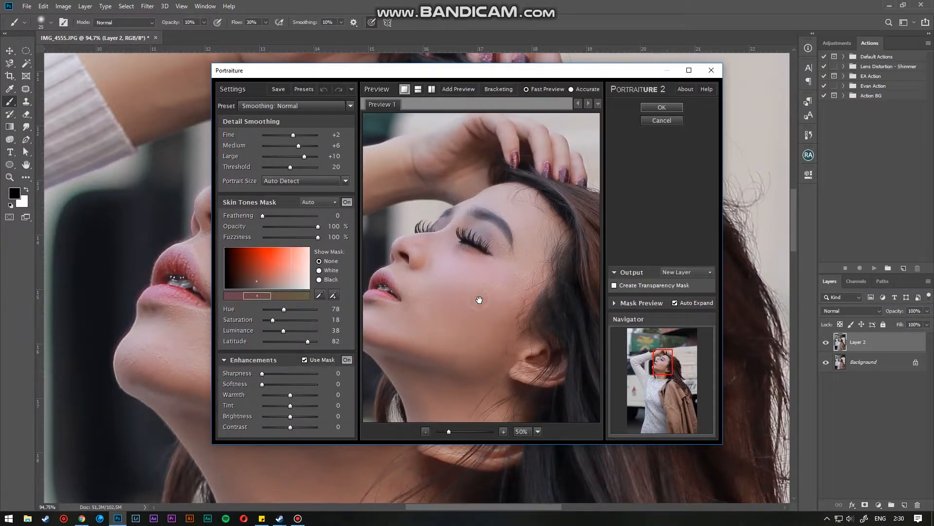
{"action": "left_click", "coordinate": [479, 299]}
{"action": "left_click", "coordinate": [661, 107]}
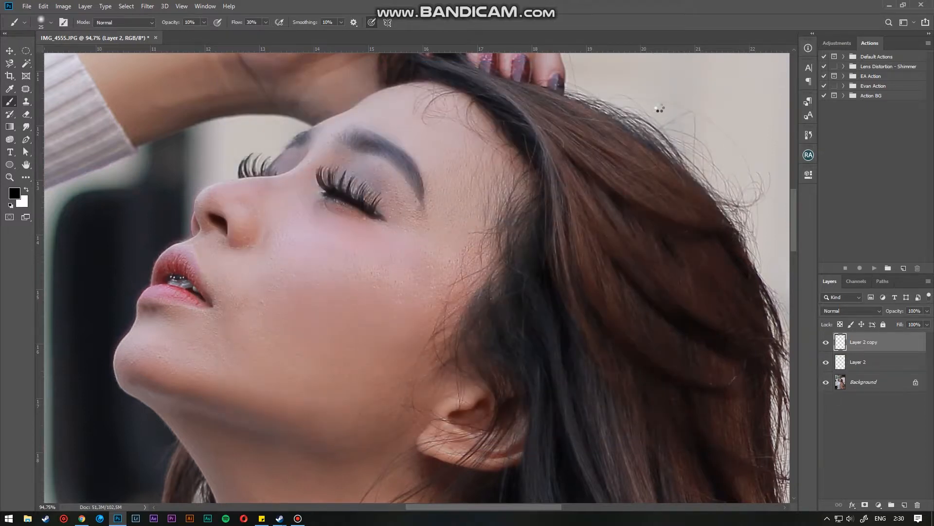
- Toggle the Portraiture layer's visibility to compare the smoothing against the layer beneath
{"action": "left_click", "coordinate": [859, 364]}
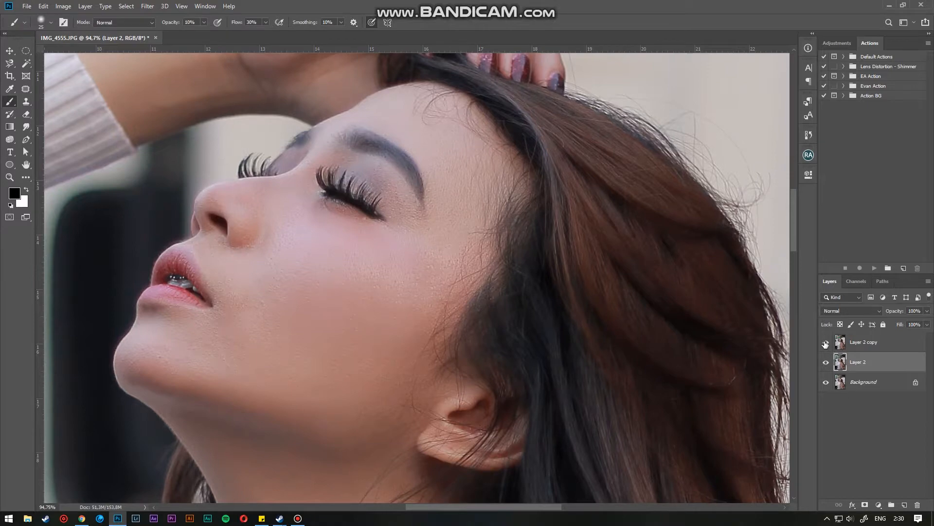
{"action": "key", "text": "ctrl+0"}
{"action": "left_click", "coordinate": [825, 342]}
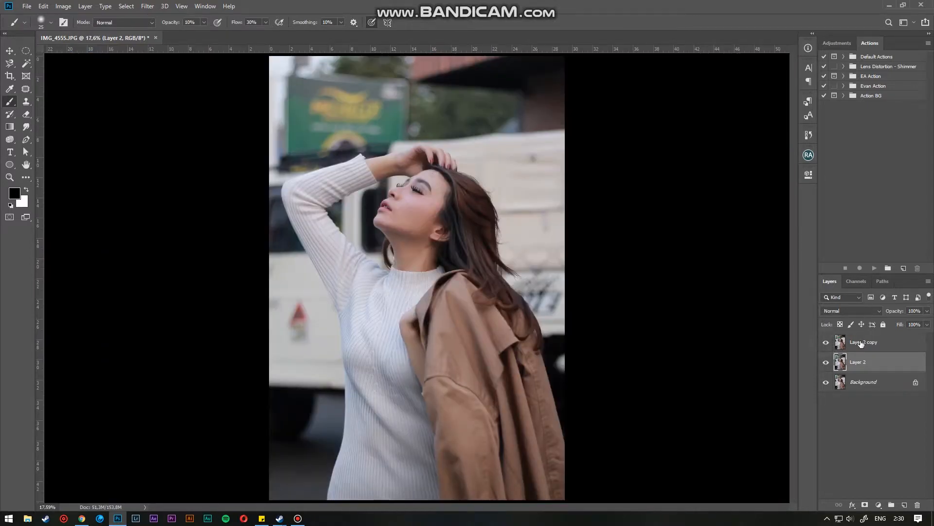
{"action": "left_click", "coordinate": [865, 342]}
{"action": "left_click", "coordinate": [825, 342]}
{"action": "left_click", "coordinate": [825, 342]}
- Select the Portraiture layer together with Layer 2 and merge them into one layer
{"action": "scroll", "coordinate": [413, 209], "scroll_direction": "up", "scroll_amount": 6}
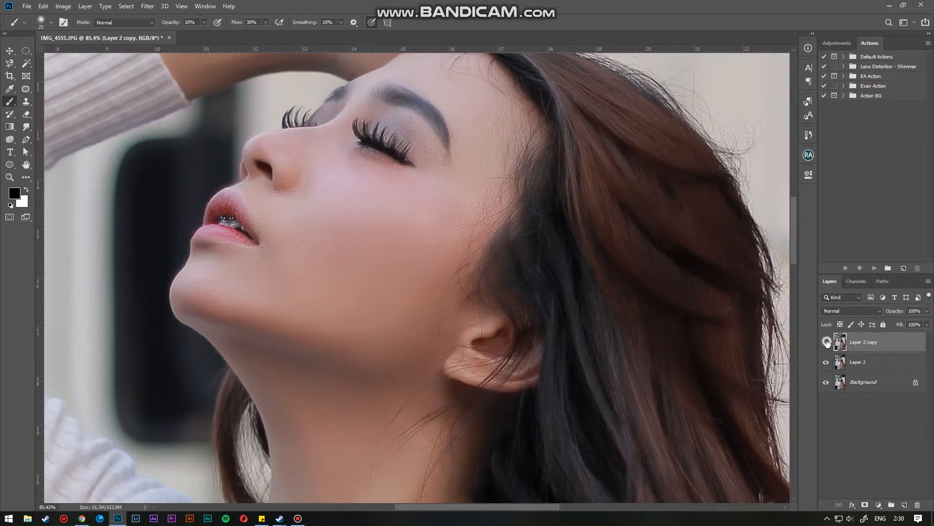
{"action": "left_click", "coordinate": [869, 364], "text": "shift"}
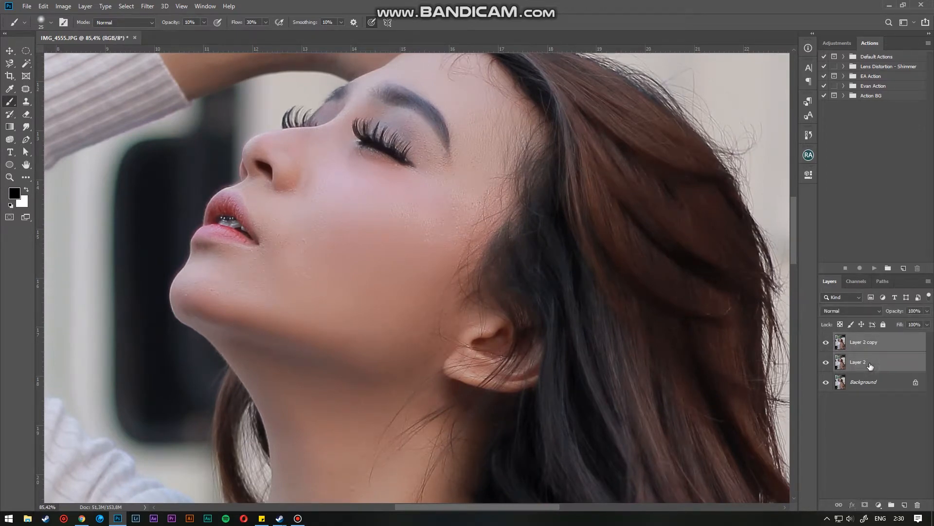
{"action": "key", "text": "ctrl+e"}
- Open the Camera Raw Filter and load the Noob Fotografer.xmp settings file
{"action": "key", "text": "ctrl+0"}
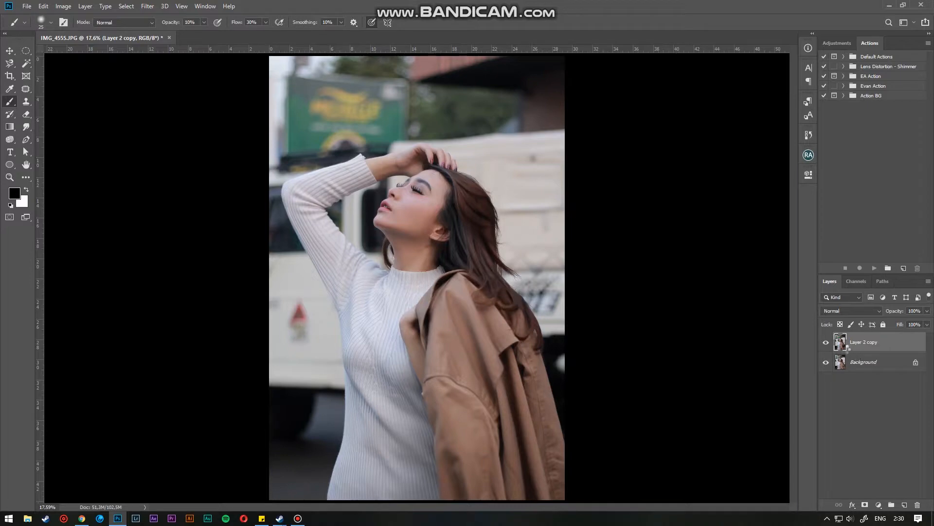
{"action": "key", "text": "ctrl+shift+a"}
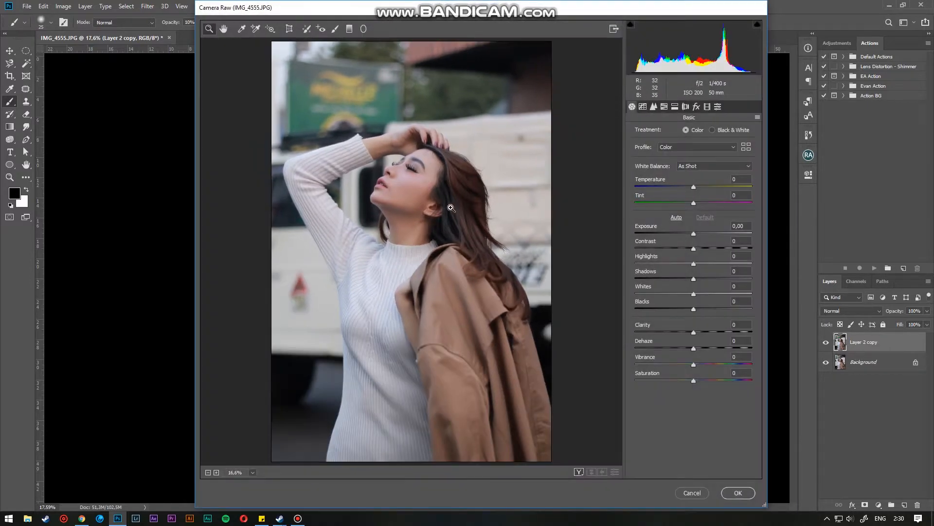
{"action": "left_click", "coordinate": [757, 117]}
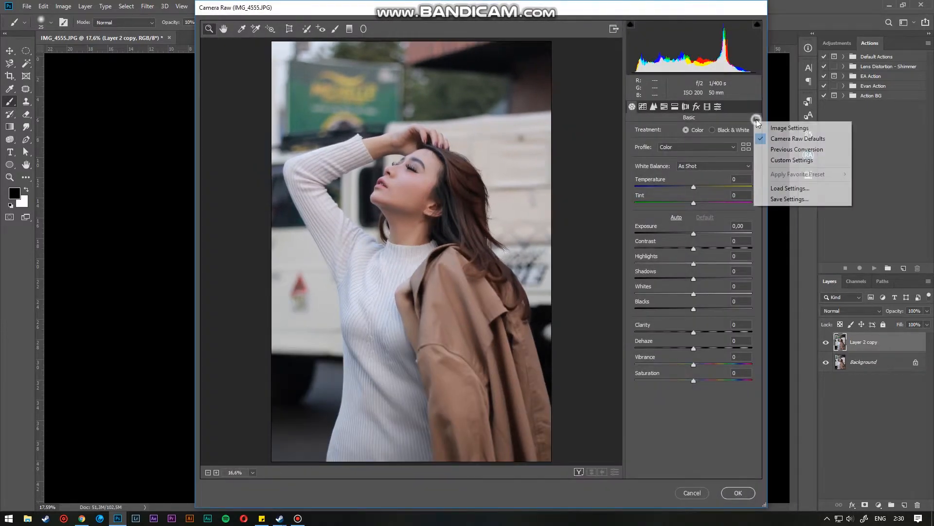
{"action": "left_click", "coordinate": [787, 183]}
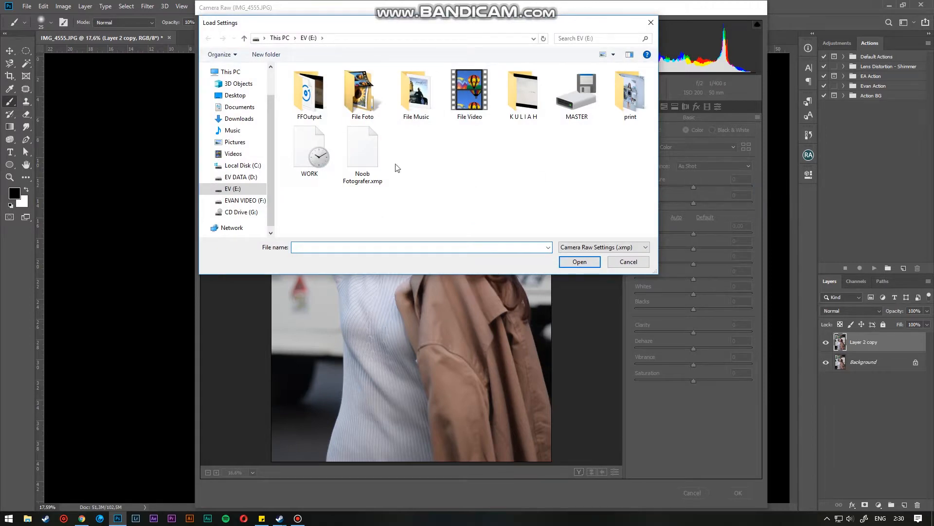
{"action": "left_click", "coordinate": [364, 159]}
{"action": "left_click", "coordinate": [579, 262]}
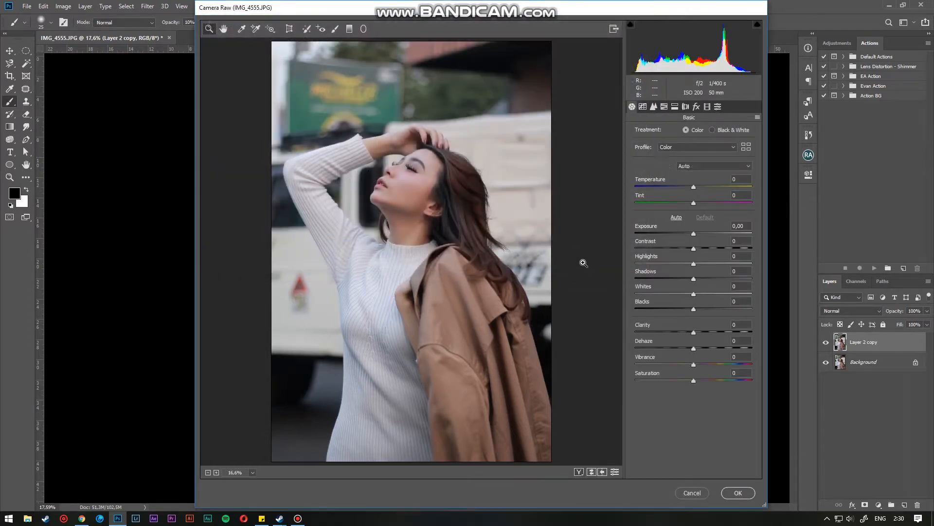
- Set the Camera Raw Exposure to +0.30
{"action": "left_click", "coordinate": [396, 213]}
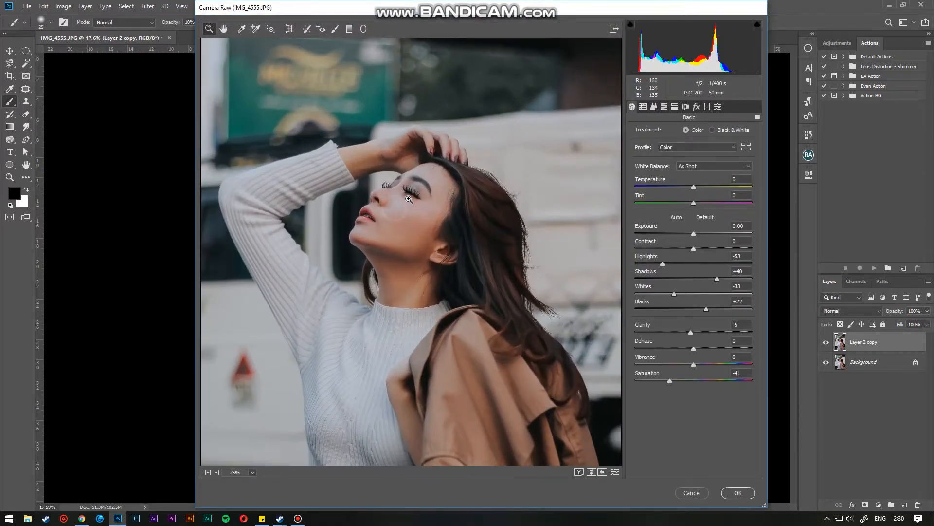
{"action": "left_click", "coordinate": [403, 207]}
{"action": "key", "text": "ctrl+0"}
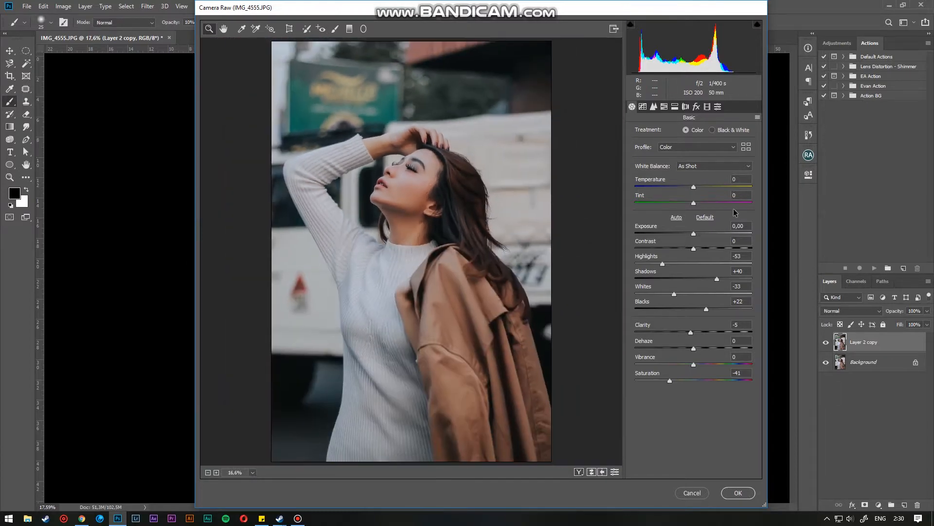
{"action": "left_click_drag", "start_coordinate": [694, 232], "coordinate": [699, 233]}
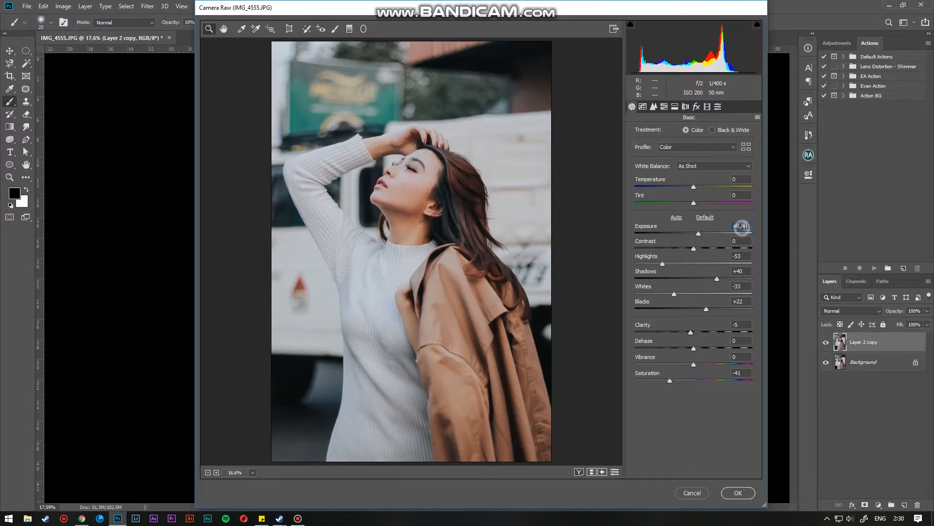
{"action": "left_click_drag", "start_coordinate": [743, 226], "coordinate": [756, 230]}
{"action": "key", "text": "BackSpace"}
{"action": "type", "text": "30"}
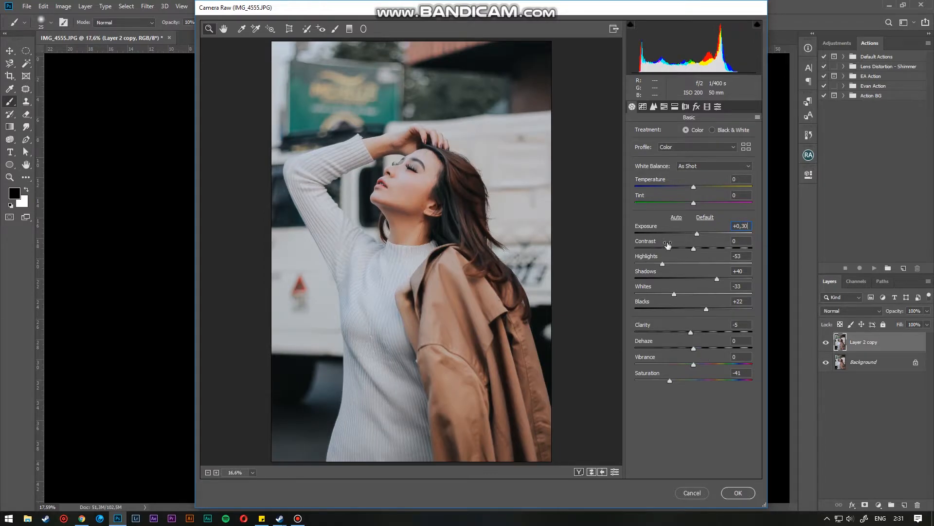
- Compare the Camera Raw preview before and after, then apply the adjustments to the layer
{"action": "left_click", "coordinate": [662, 264]}
{"action": "left_click", "coordinate": [394, 192]}
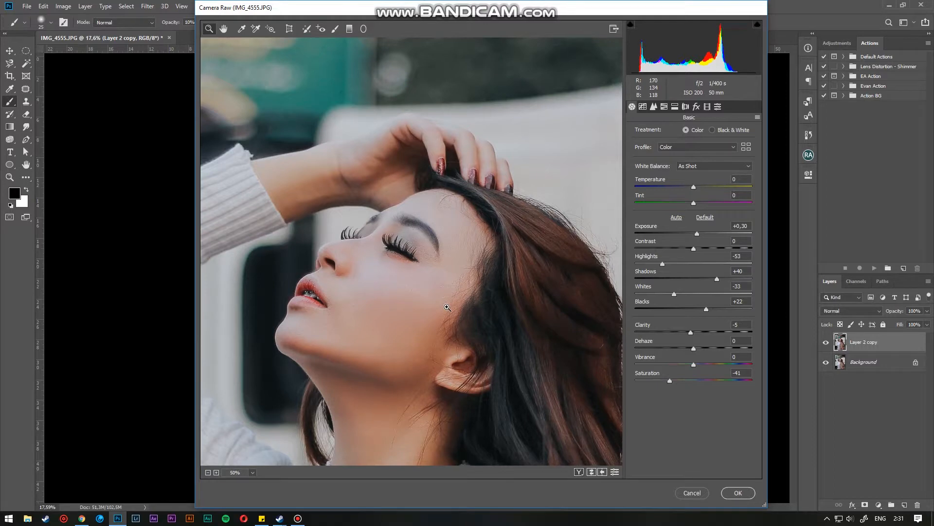
{"action": "key", "text": "ctrl+0"}
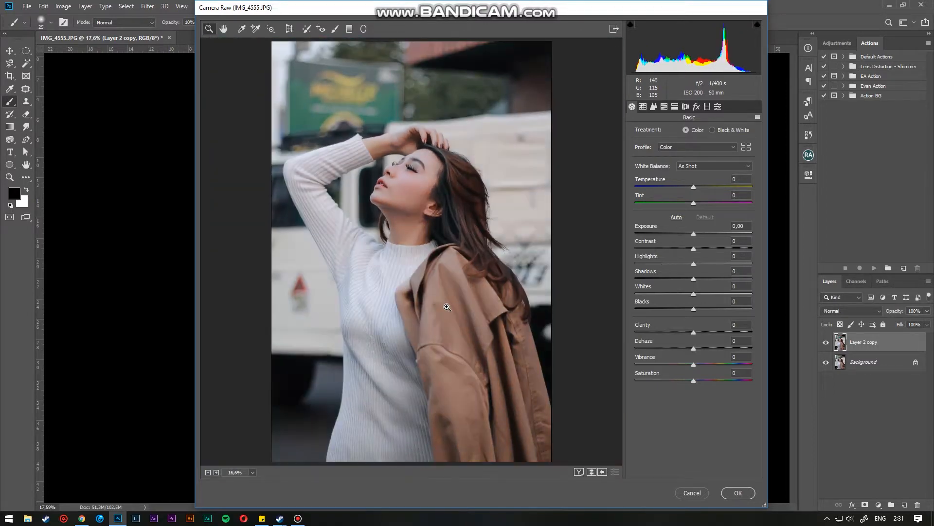
{"action": "key", "text": "p"}
{"action": "key", "text": "p"}
{"action": "key", "text": "p"}
{"action": "key", "text": "p"}
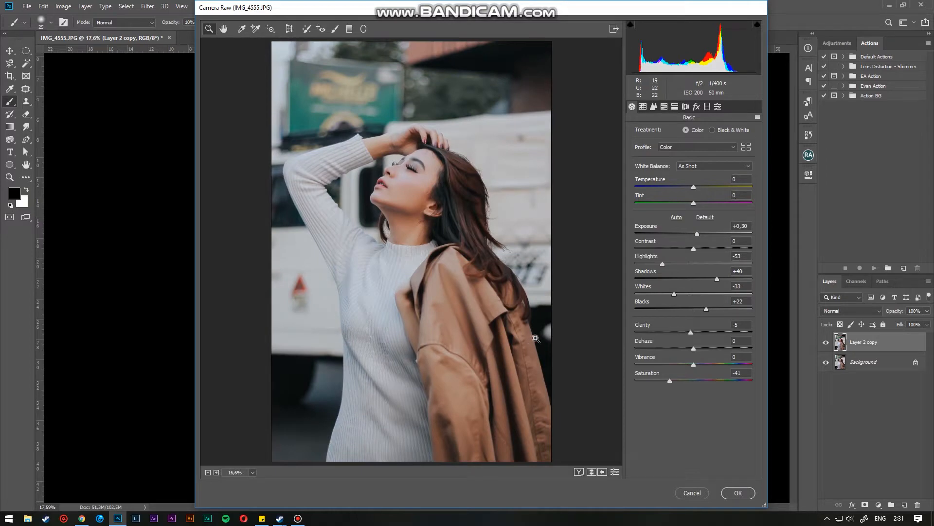
{"action": "left_click", "coordinate": [738, 493]}
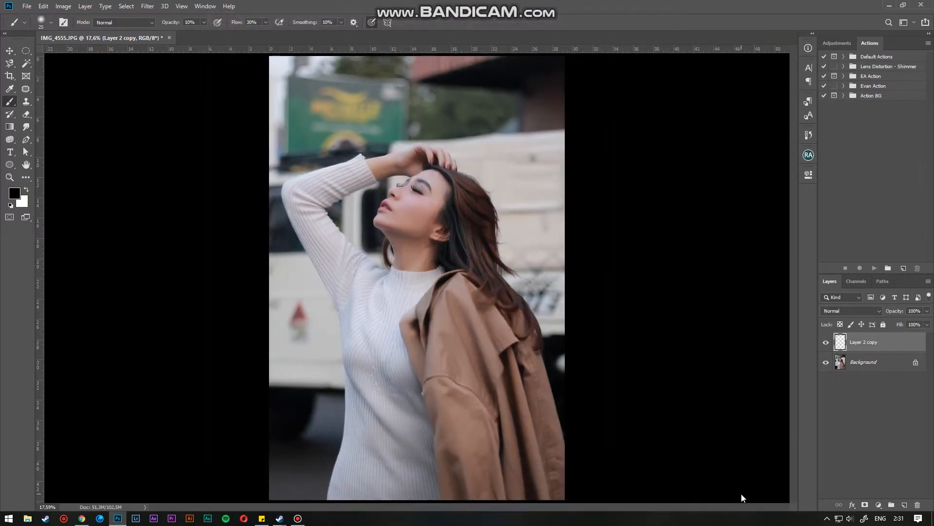
{"action": "scroll", "coordinate": [405, 216], "scroll_direction": "up", "scroll_amount": 8}
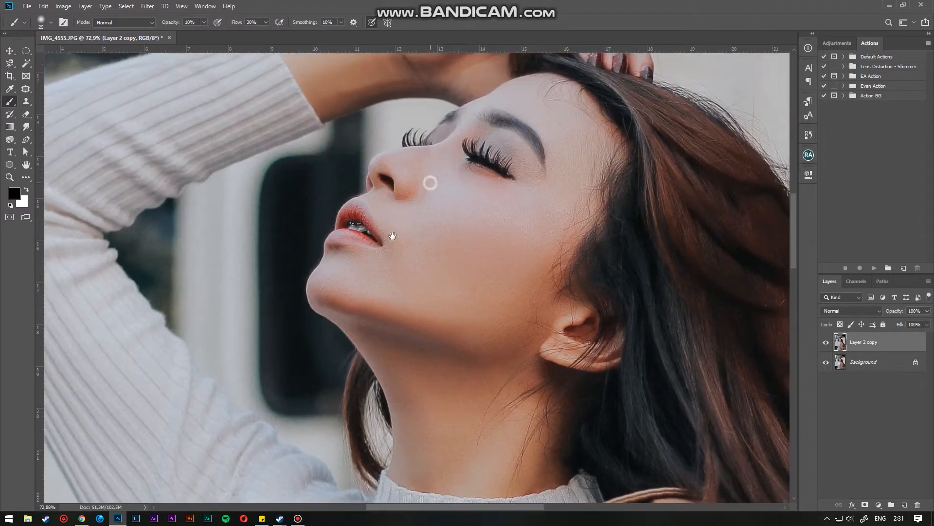
{"action": "left_click_drag", "start_coordinate": [392, 236], "coordinate": [384, 244]}
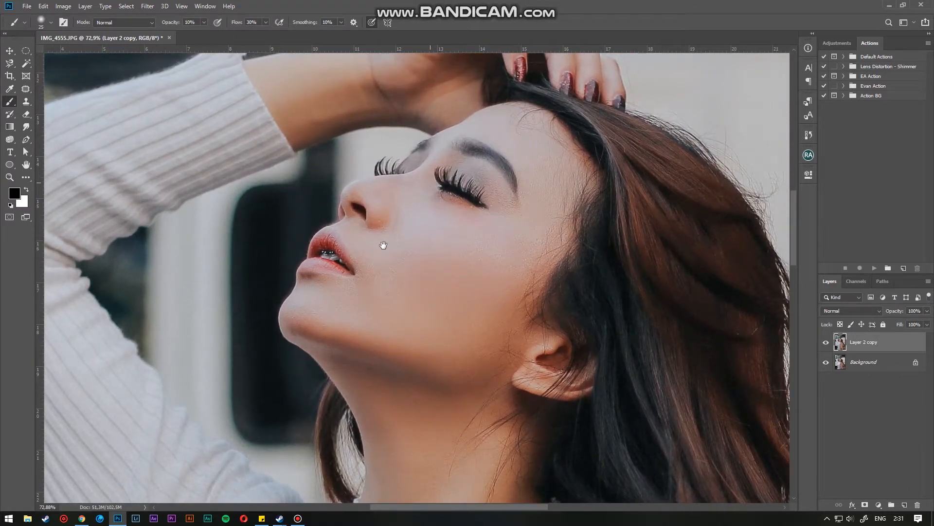
{"action": "key", "text": "ctrl+0"}
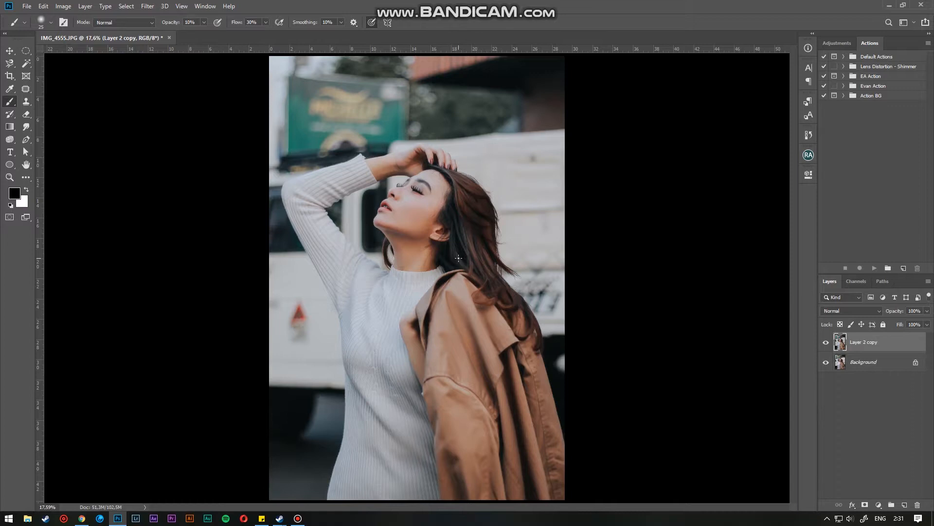
- Duplicate the layer and copy a 250 px feathered elliptical selection around the subject onto a new layer
{"action": "left_click", "coordinate": [25, 49]}
{"action": "key", "text": "ctrl+j"}
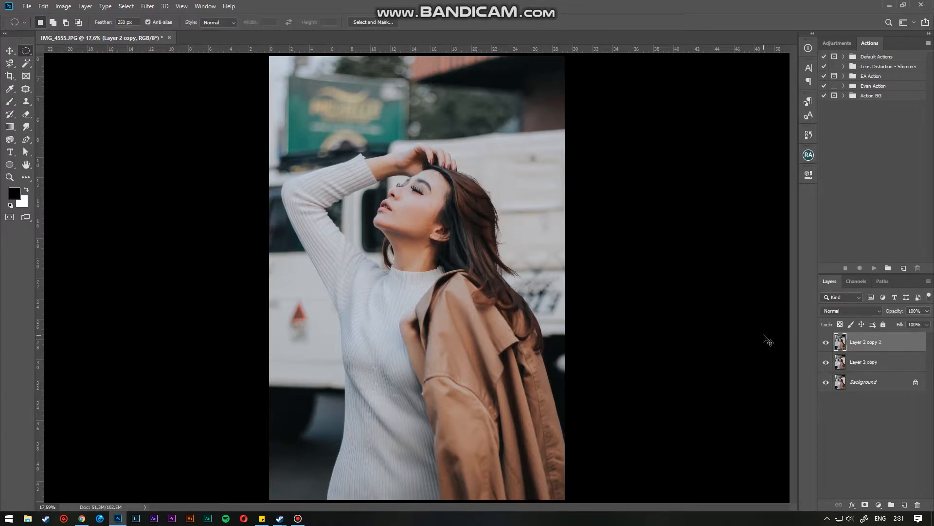
{"action": "left_click_drag", "start_coordinate": [315, 120], "coordinate": [572, 520]}
{"action": "left_click_drag", "start_coordinate": [424, 331], "coordinate": [396, 286]}
{"action": "key", "text": "ctrl+j"}
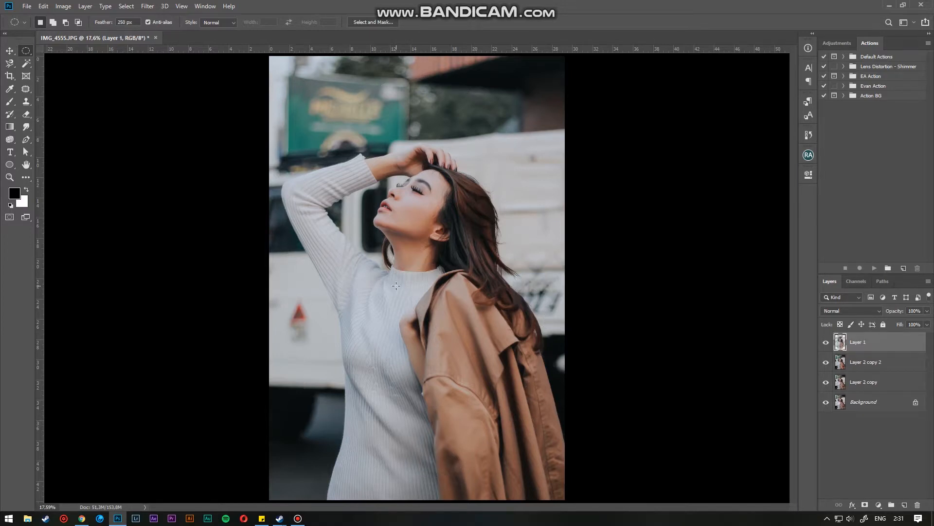
- Set Layer 2 copy 2 to Multiply blend mode with 50% opacity and 80% fill
{"action": "left_click", "coordinate": [862, 361]}
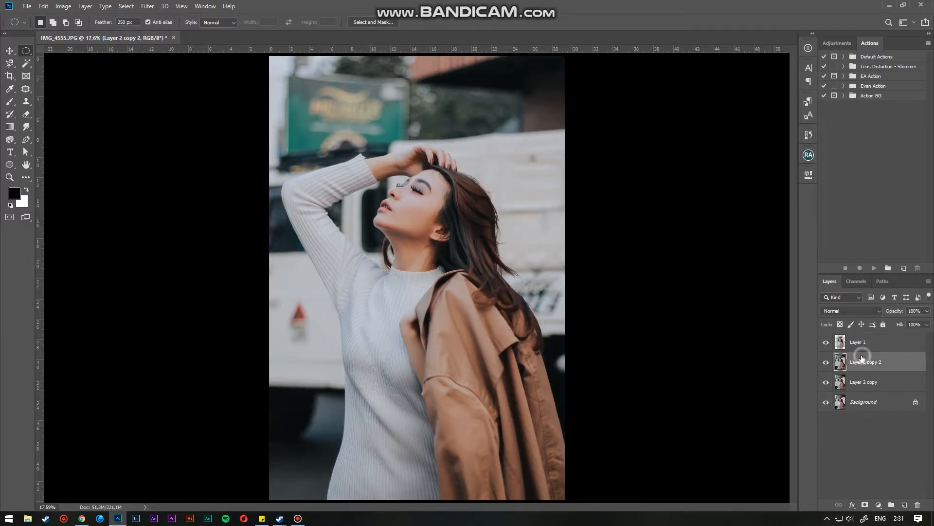
{"action": "left_click", "coordinate": [851, 310]}
{"action": "left_click", "coordinate": [849, 305]}
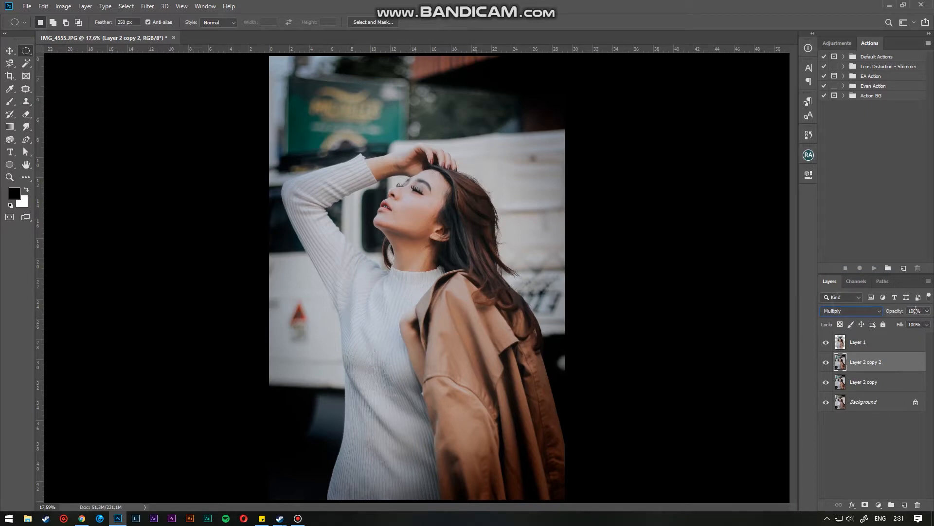
{"action": "type", "text": "50"}
{"action": "key", "text": "Return"}
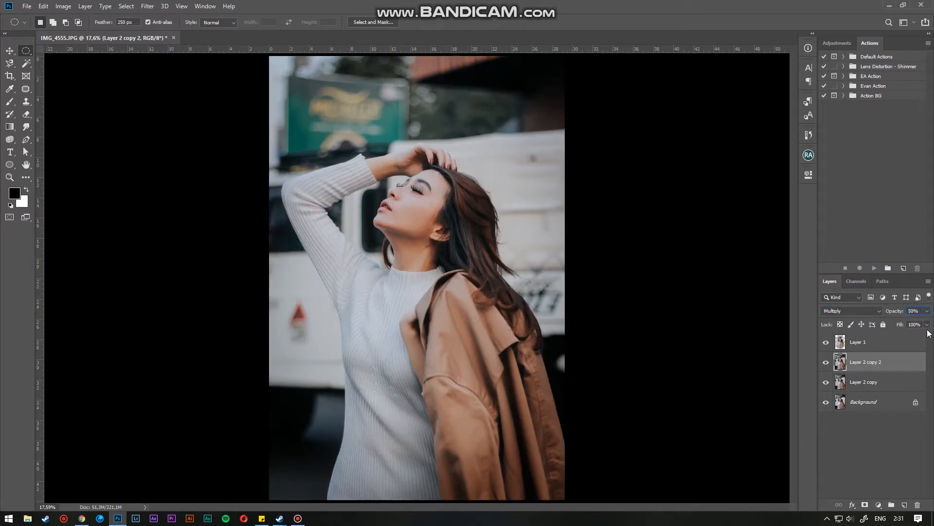
{"action": "left_click", "coordinate": [915, 324]}
{"action": "left_click", "coordinate": [888, 445]}
- Toggle the visibility of the top two layers to compare the darkening effect
{"action": "left_click", "coordinate": [826, 343]}
{"action": "left_click", "coordinate": [825, 342]}
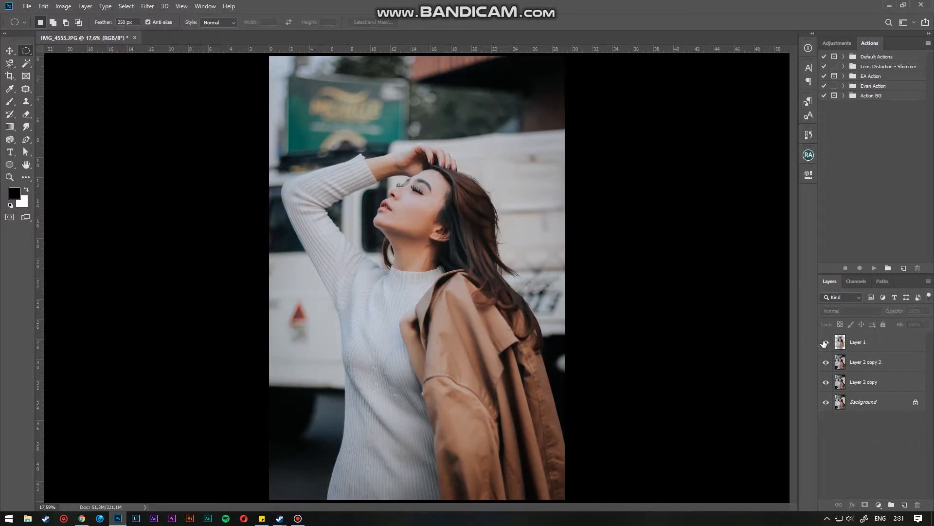
{"action": "left_click", "coordinate": [826, 343]}
{"action": "left_click", "coordinate": [825, 342]}
{"action": "left_click", "coordinate": [826, 363]}
{"action": "left_click", "coordinate": [825, 363]}
{"action": "left_click", "coordinate": [825, 363]}
{"action": "left_click", "coordinate": [826, 363]}
{"action": "left_click", "coordinate": [826, 363]}
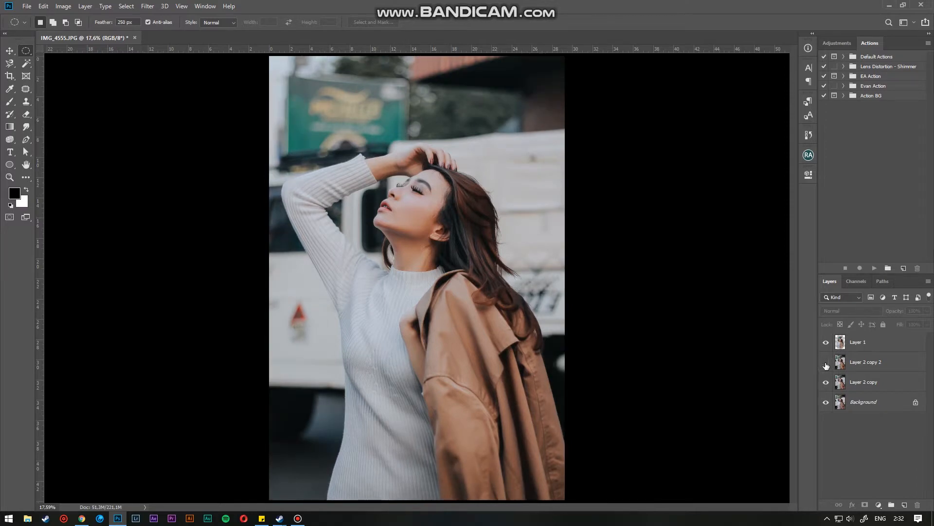
{"action": "left_click", "coordinate": [826, 363]}
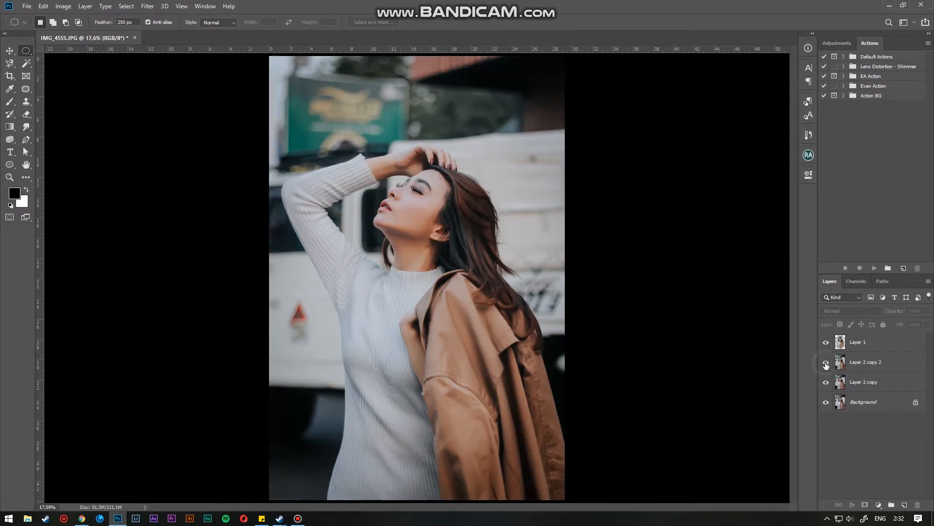
- Delete Layer 1 and copy a new feathered elliptical selection around the subject onto a new layer
{"action": "left_click", "coordinate": [869, 344]}
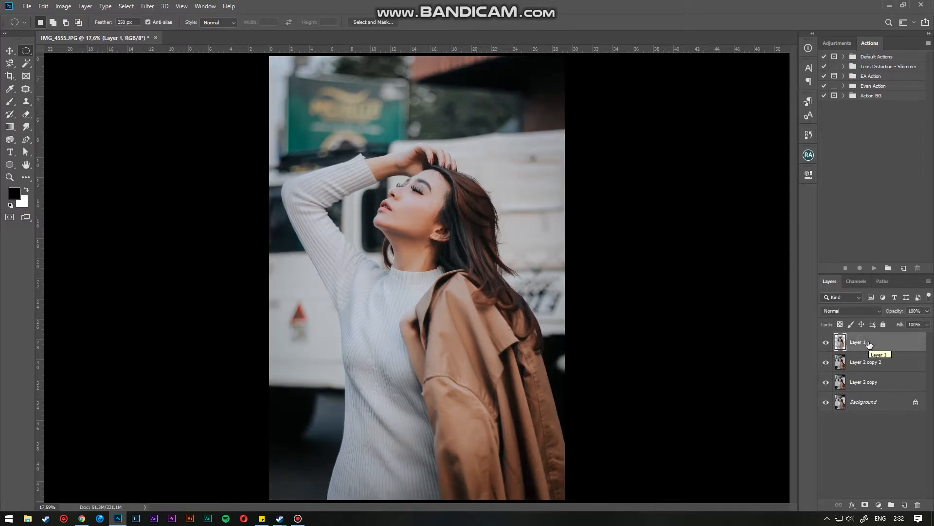
{"action": "left_click_drag", "start_coordinate": [869, 344], "coordinate": [917, 505]}
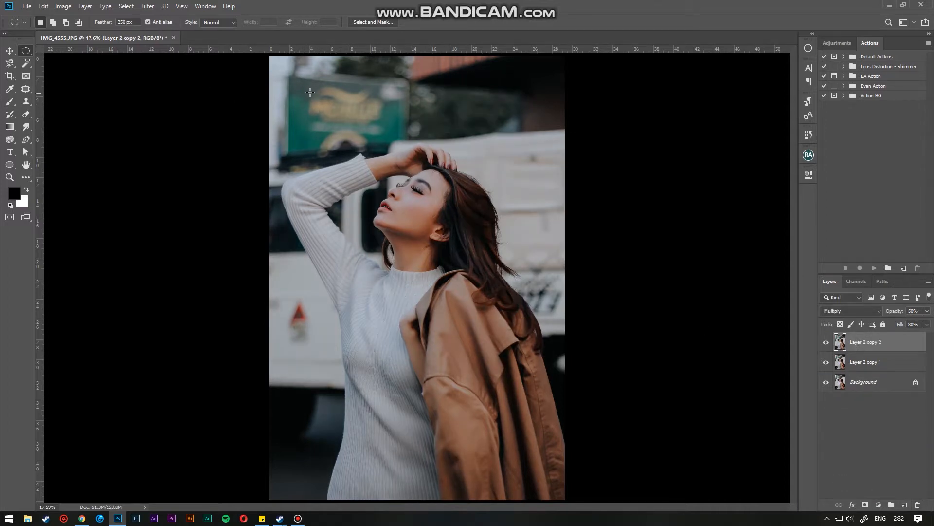
{"action": "left_click_drag", "start_coordinate": [290, 74], "coordinate": [564, 503]}
{"action": "scroll", "coordinate": [588, 370], "scroll_direction": "down", "scroll_amount": 3}
{"action": "left_click", "coordinate": [584, 338]}
{"action": "left_click_drag", "start_coordinate": [276, 88], "coordinate": [466, 396]}
{"action": "left_click_drag", "start_coordinate": [401, 329], "coordinate": [453, 330]}
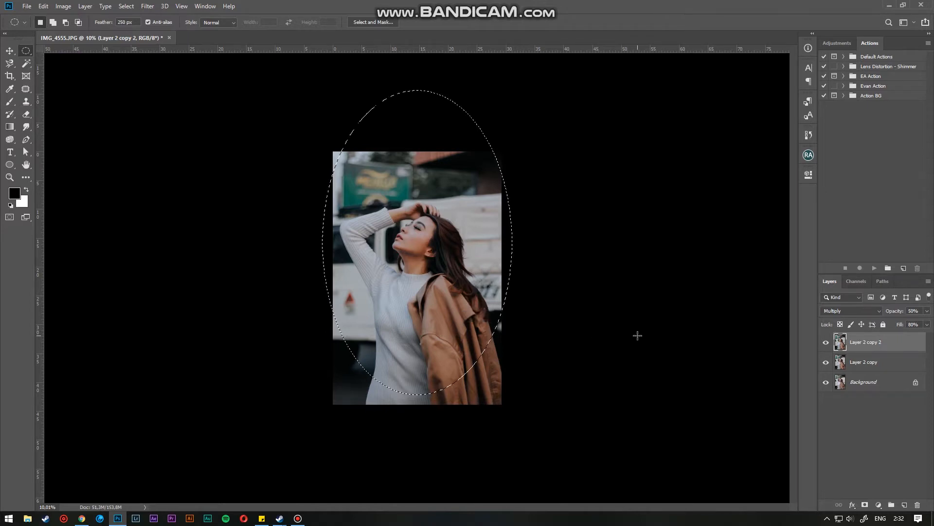
{"action": "key", "text": "ctrl+j"}
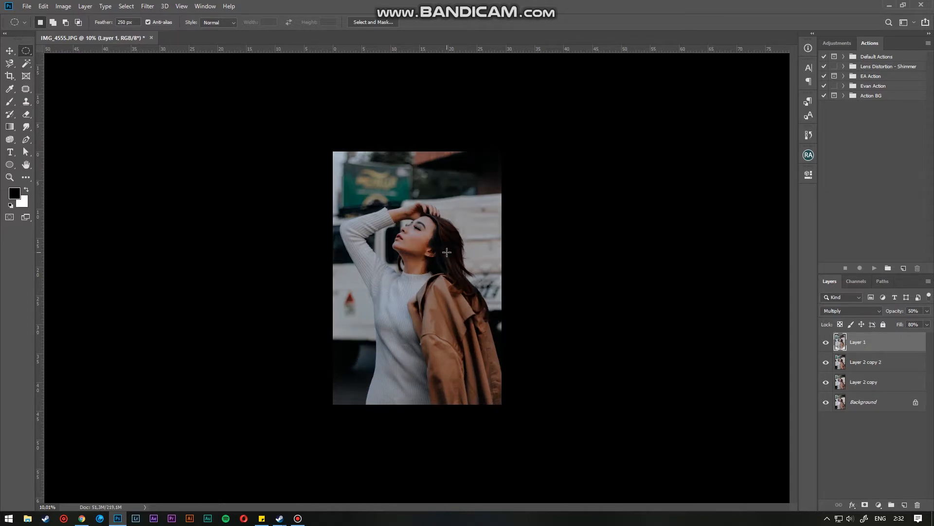
- Reset the new layer to Normal blend mode at 100% opacity and fill
{"action": "key", "text": "ctrl+0"}
{"action": "left_click", "coordinate": [851, 311]}
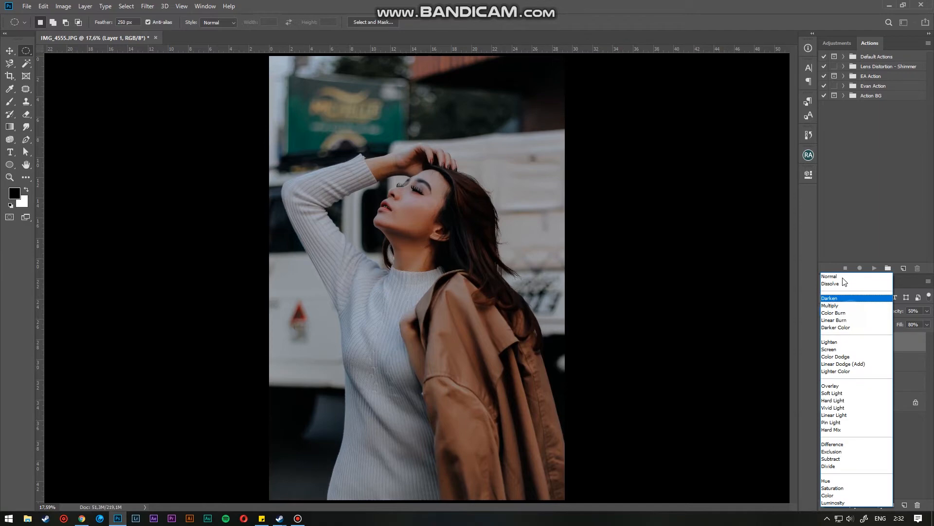
{"action": "left_click", "coordinate": [843, 277]}
{"action": "left_click_drag", "start_coordinate": [900, 311], "coordinate": [932, 327]}
- Merge Layer 1, Layer 2 copy 2 and Layer 2 copy into a single layer
{"action": "left_click", "coordinate": [826, 342]}
{"action": "left_click", "coordinate": [826, 343]}
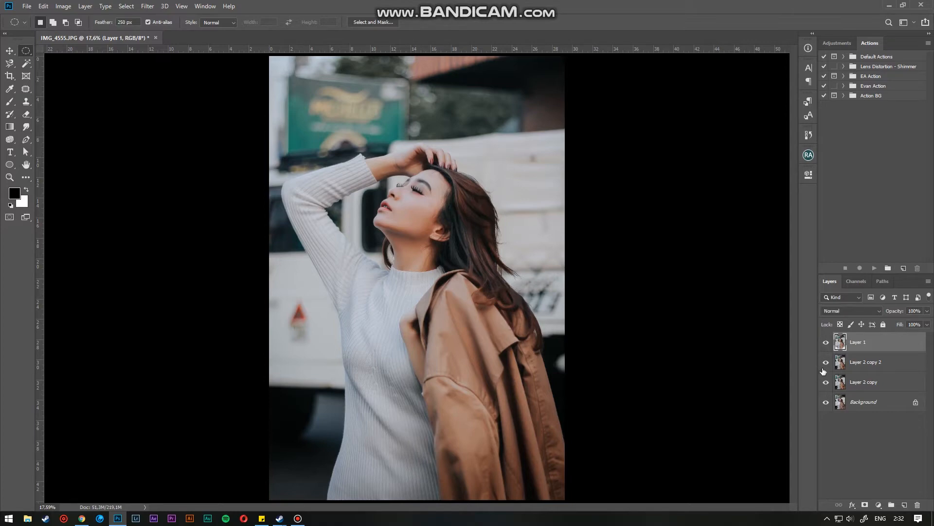
{"action": "left_click", "coordinate": [826, 343]}
{"action": "left_click", "coordinate": [825, 343]}
{"action": "left_click", "coordinate": [867, 382], "text": "shift"}
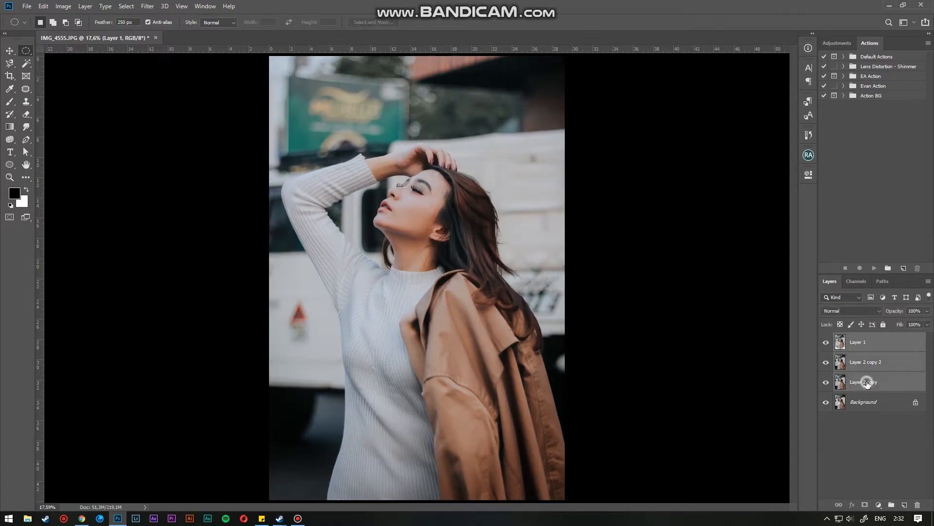
{"action": "key", "text": "ctrl+e"}
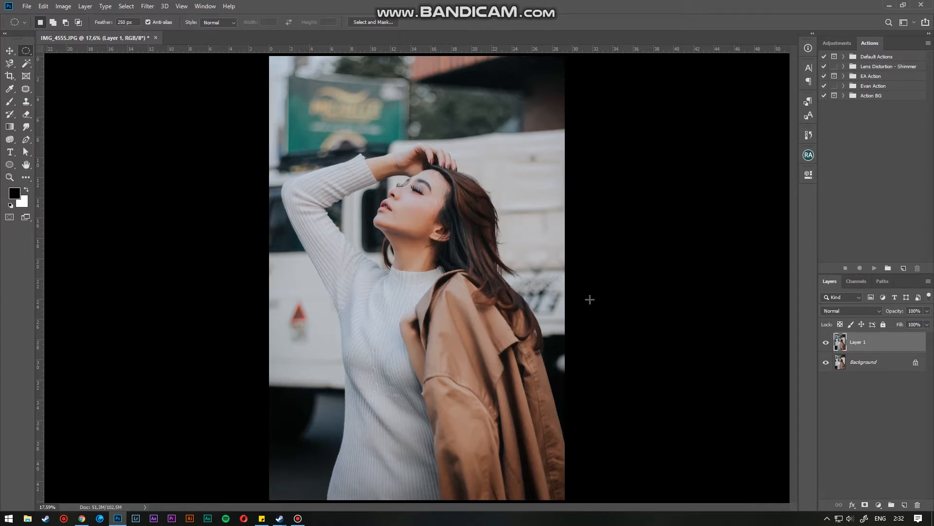
- Add a Curves adjustment layer with a slight midtone lift point on the RGB curve
{"action": "scroll", "coordinate": [420, 193], "scroll_direction": "up", "scroll_amount": 4}
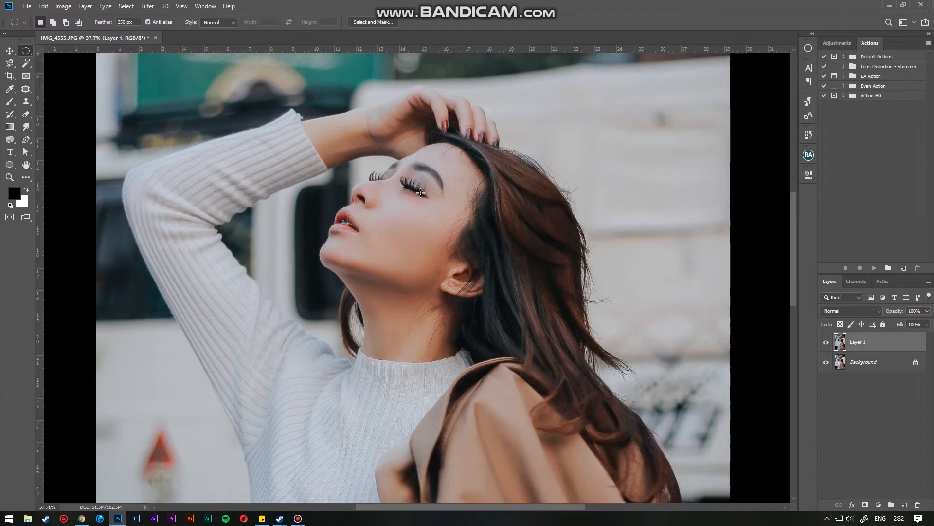
{"action": "key", "text": "ctrl+0"}
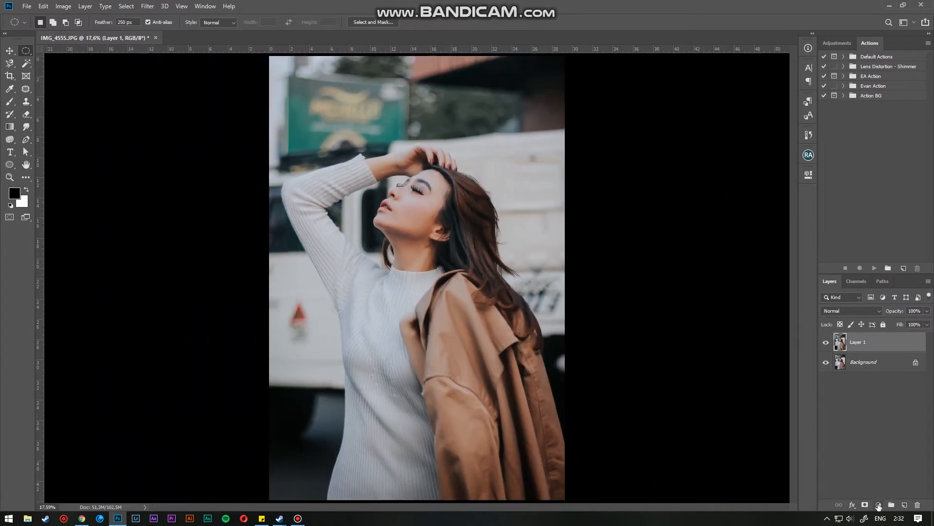
{"action": "left_click", "coordinate": [879, 505]}
{"action": "left_click", "coordinate": [871, 379]}
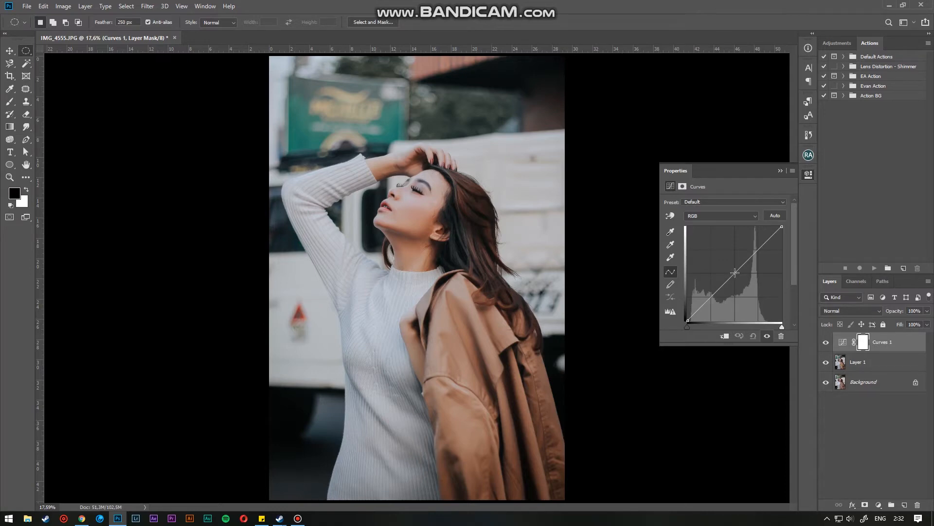
{"action": "left_click_drag", "start_coordinate": [735, 273], "coordinate": [731, 271]}
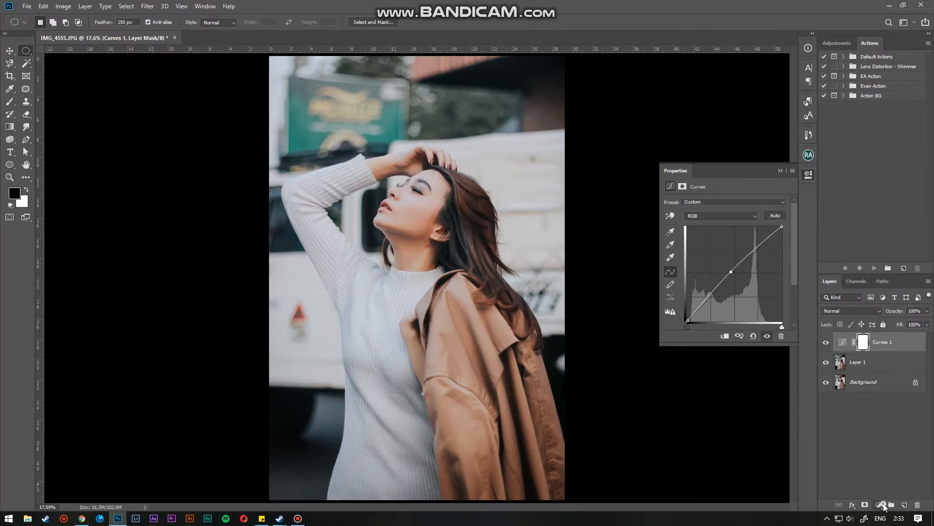
- Add a Levels adjustment layer and set its black input level to 5
{"action": "left_click", "coordinate": [878, 505]}
{"action": "left_click", "coordinate": [871, 371]}
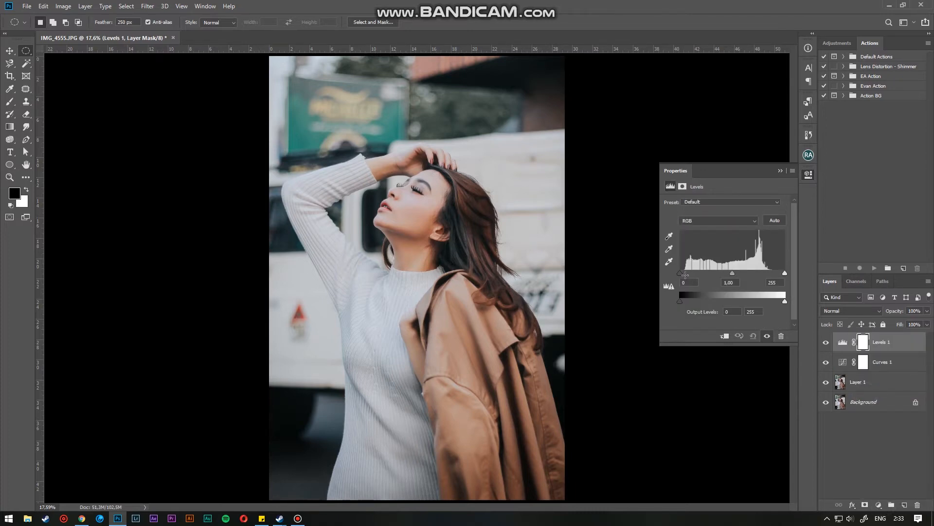
{"action": "left_click_drag", "start_coordinate": [679, 273], "coordinate": [682, 273]}
- Add a second Levels adjustment layer, nudge its white input slider slightly, and close the properties panel
{"action": "left_click", "coordinate": [879, 504]}
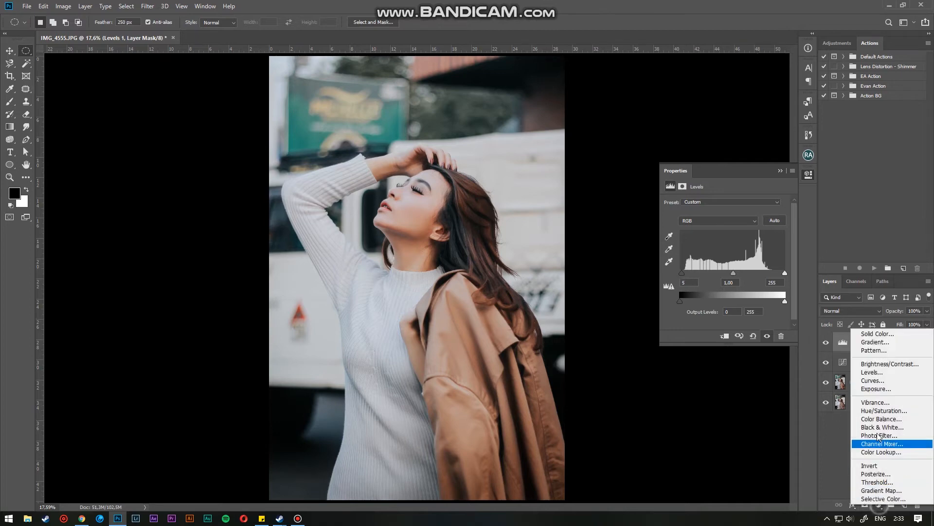
{"action": "left_click", "coordinate": [872, 372]}
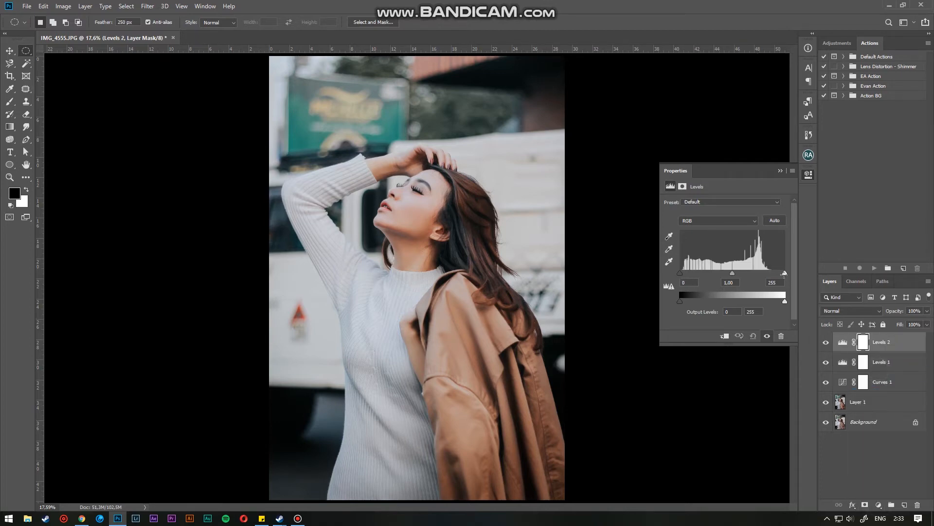
{"action": "left_click_drag", "start_coordinate": [786, 273], "coordinate": [785, 274]}
{"action": "left_click", "coordinate": [826, 342]}
{"action": "left_click", "coordinate": [780, 170]}
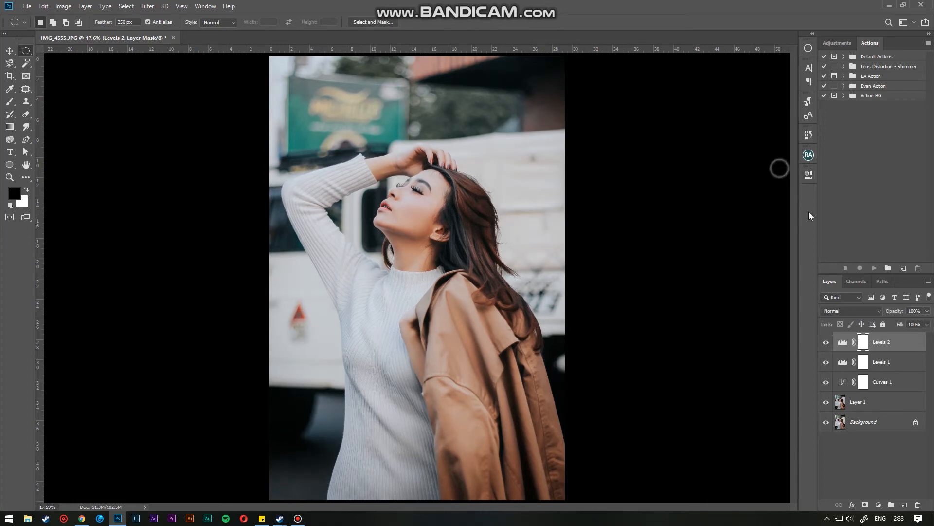
- Stamp all visible layers onto a new layer and apply a High Pass filter with a 4 pixel radius
{"action": "key", "text": "ctrl+shift+alt+e"}
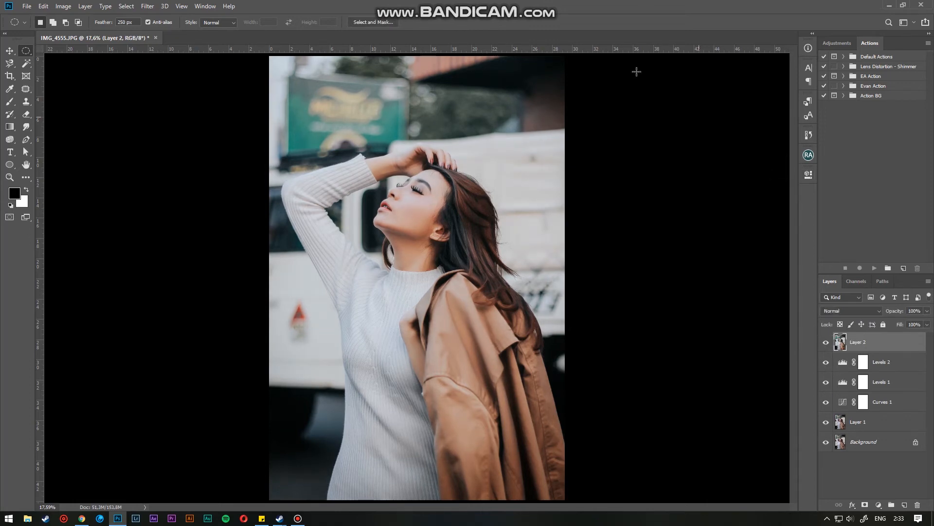
{"action": "left_click", "coordinate": [148, 6]}
{"action": "mouse_move", "coordinate": [206, 203]}
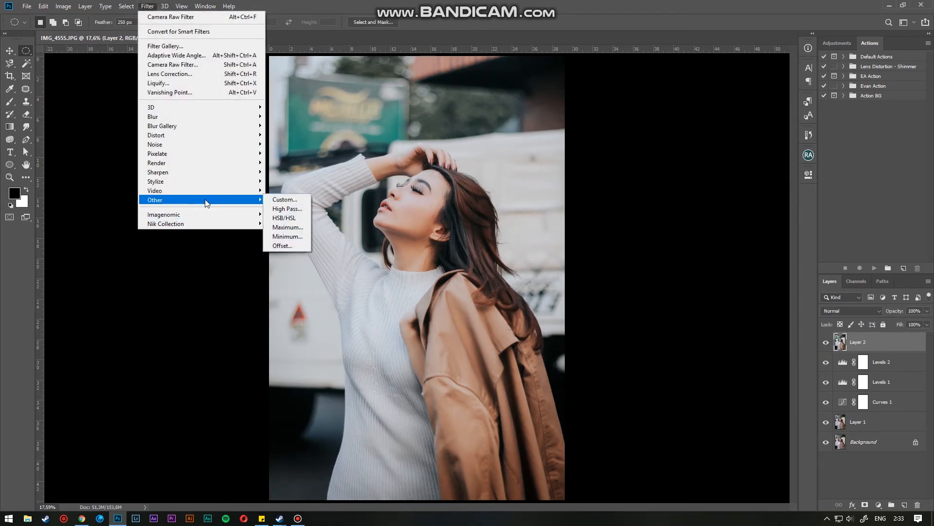
{"action": "left_click", "coordinate": [287, 209]}
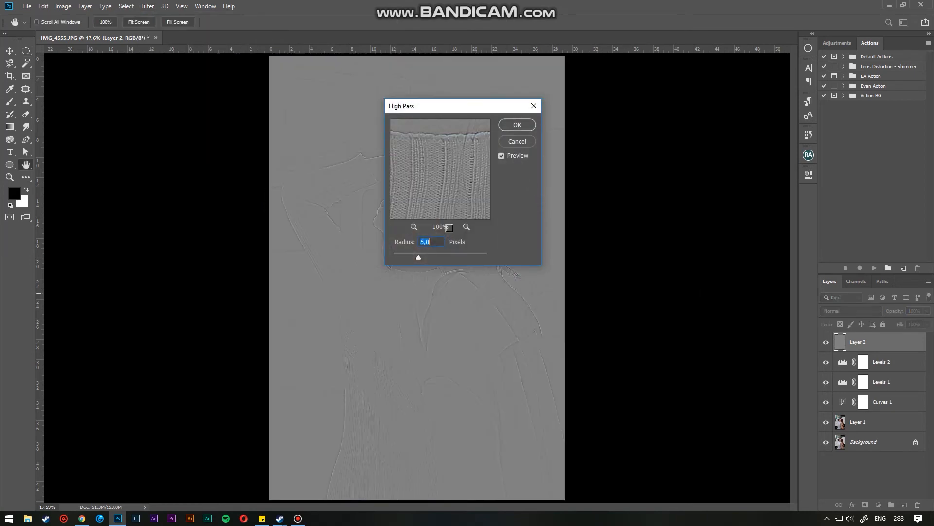
{"action": "left_click_drag", "start_coordinate": [460, 109], "coordinate": [728, 98]}
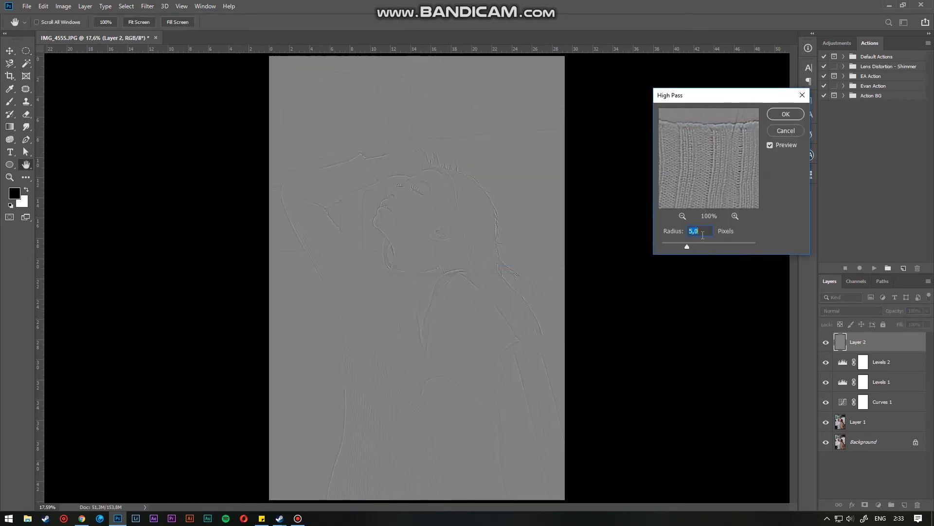
{"action": "type", "text": "4"}
{"action": "left_click", "coordinate": [786, 114]}
- Set the high-pass layer to Vivid Light blend mode with 10% opacity and 50% fill
{"action": "key", "text": "m"}
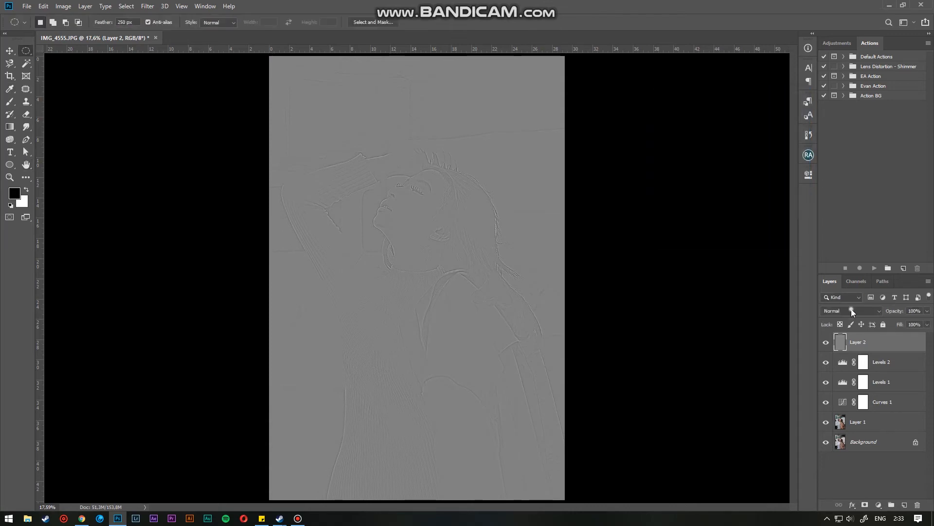
{"action": "left_click", "coordinate": [850, 310]}
{"action": "left_click", "coordinate": [849, 408]}
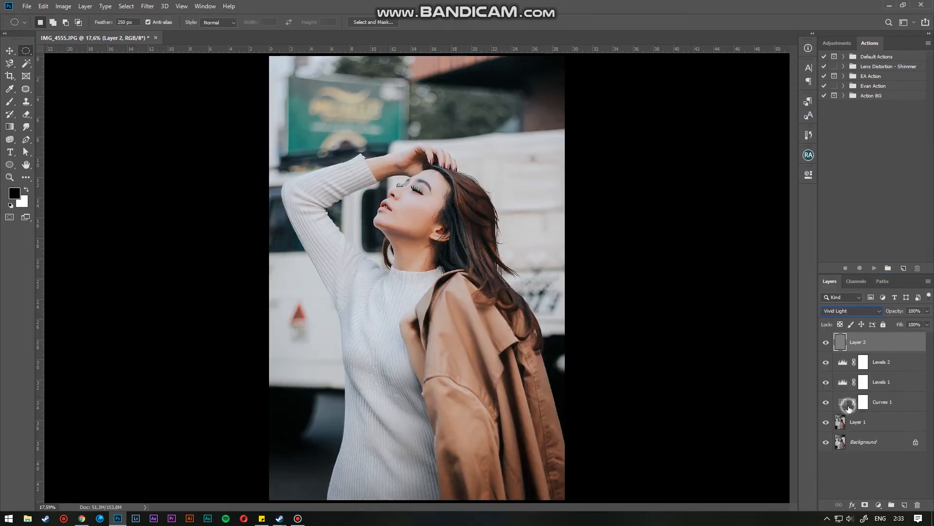
{"action": "left_click", "coordinate": [915, 312]}
{"action": "type", "text": "10"}
{"action": "left_click", "coordinate": [914, 324]}
- Zoom in on the face and toggle the high-pass layer to compare the sharpening
{"action": "scroll", "coordinate": [403, 208], "scroll_direction": "up", "scroll_amount": 3}
{"action": "scroll", "coordinate": [396, 192], "scroll_direction": "up", "scroll_amount": 3}
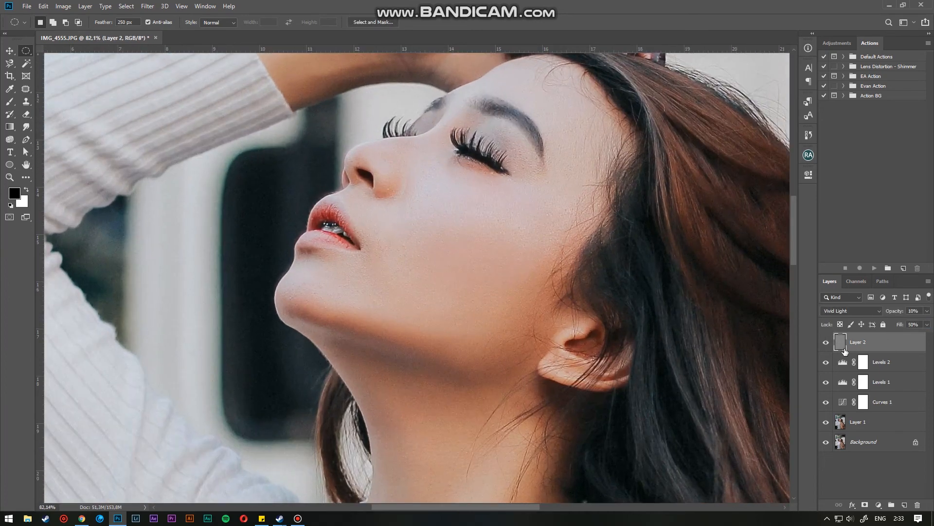
{"action": "left_click", "coordinate": [825, 344]}
{"action": "left_click", "coordinate": [826, 343]}
{"action": "key", "text": "ctrl+0"}
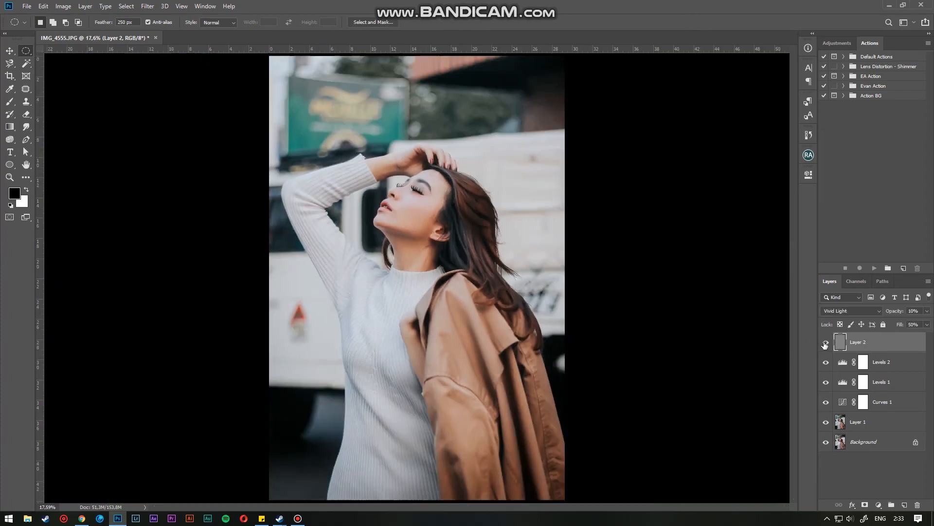